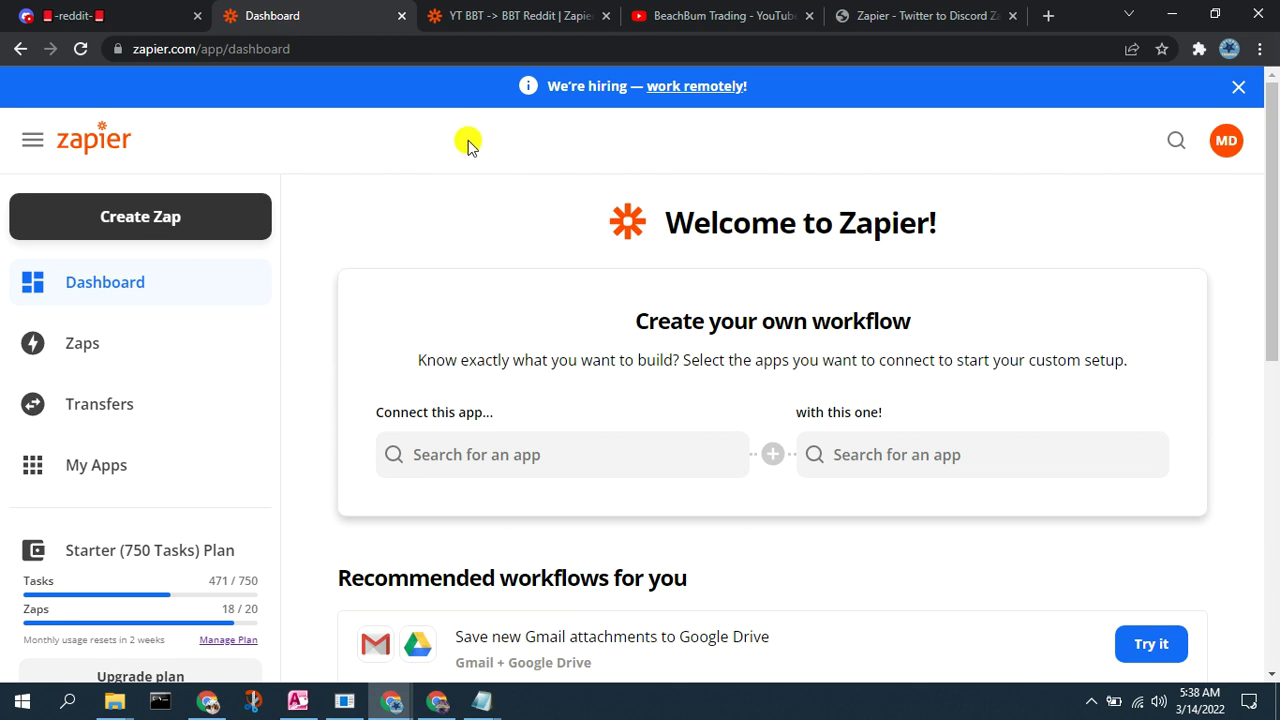
# Switch to the 'Zapier - Twitter to Discord' tutorial tab.
pyautogui.click(908, 20)
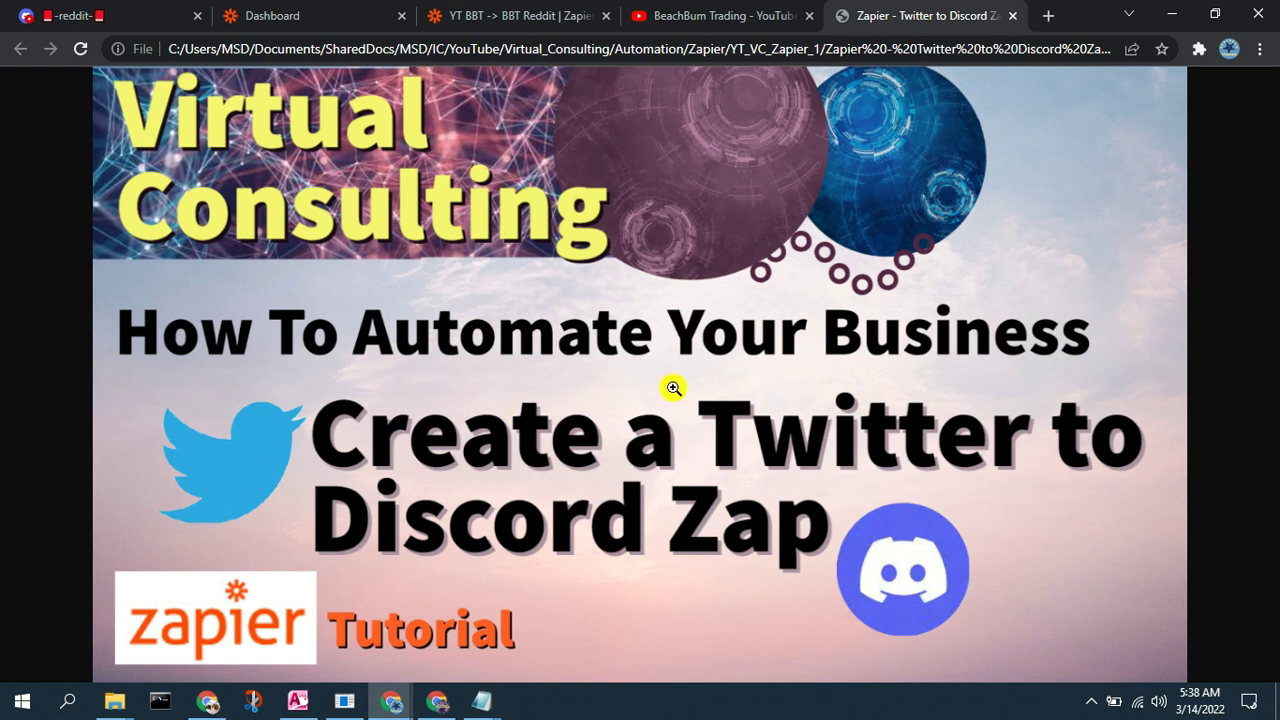
# Return from the tutorial image to the Zapier Dashboard tab.
pyautogui.click(307, 20)
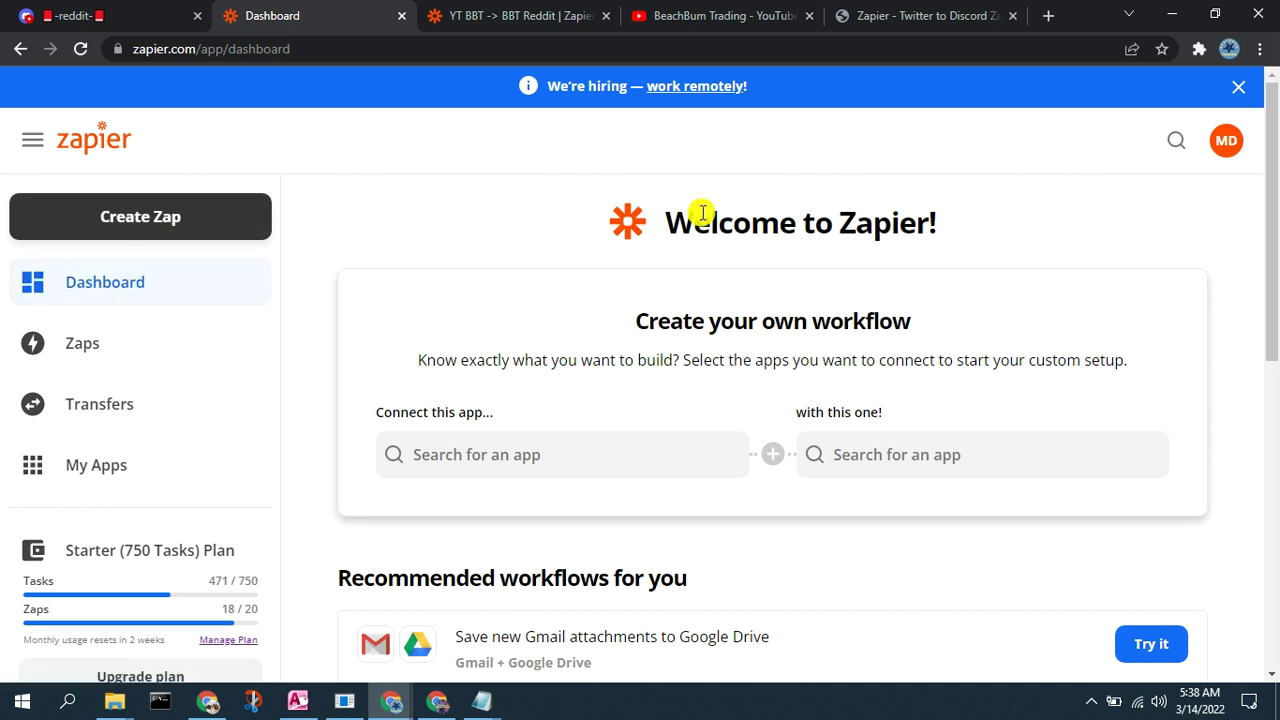
# Choose Reddit as the first app and search for Discord as the second.
pyautogui.click(518, 458)
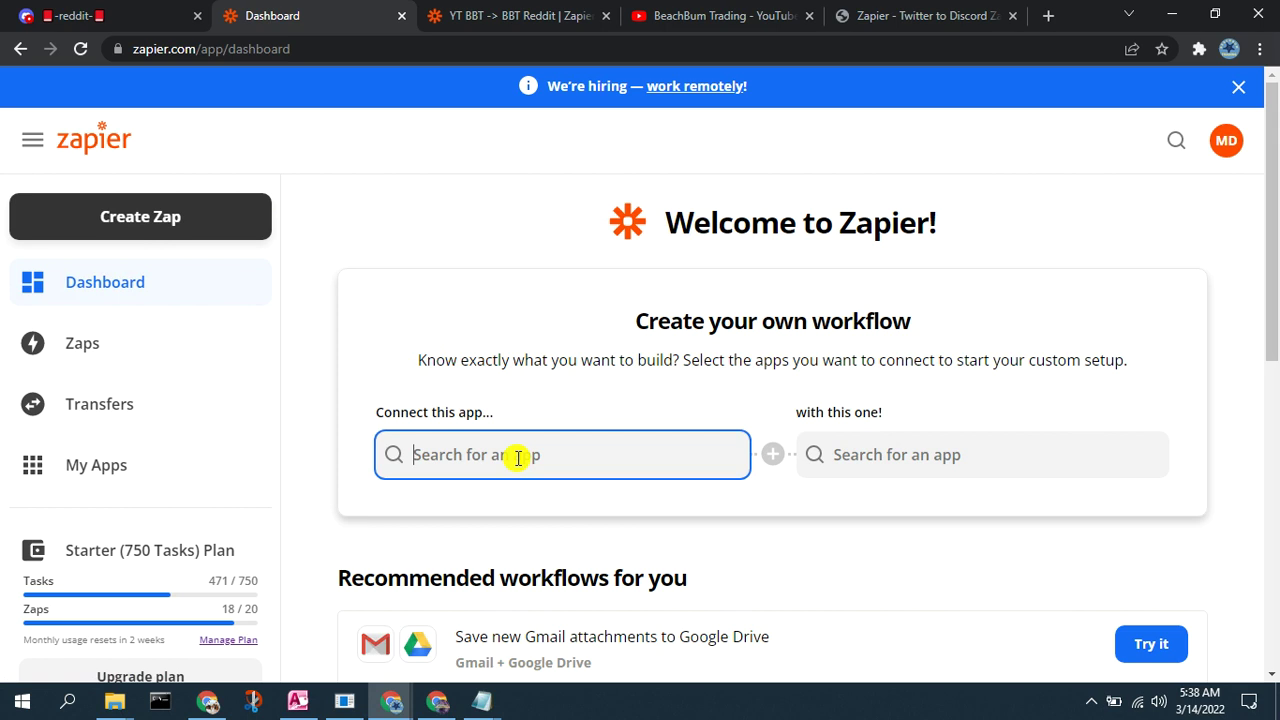
pyautogui.write('Reddit')
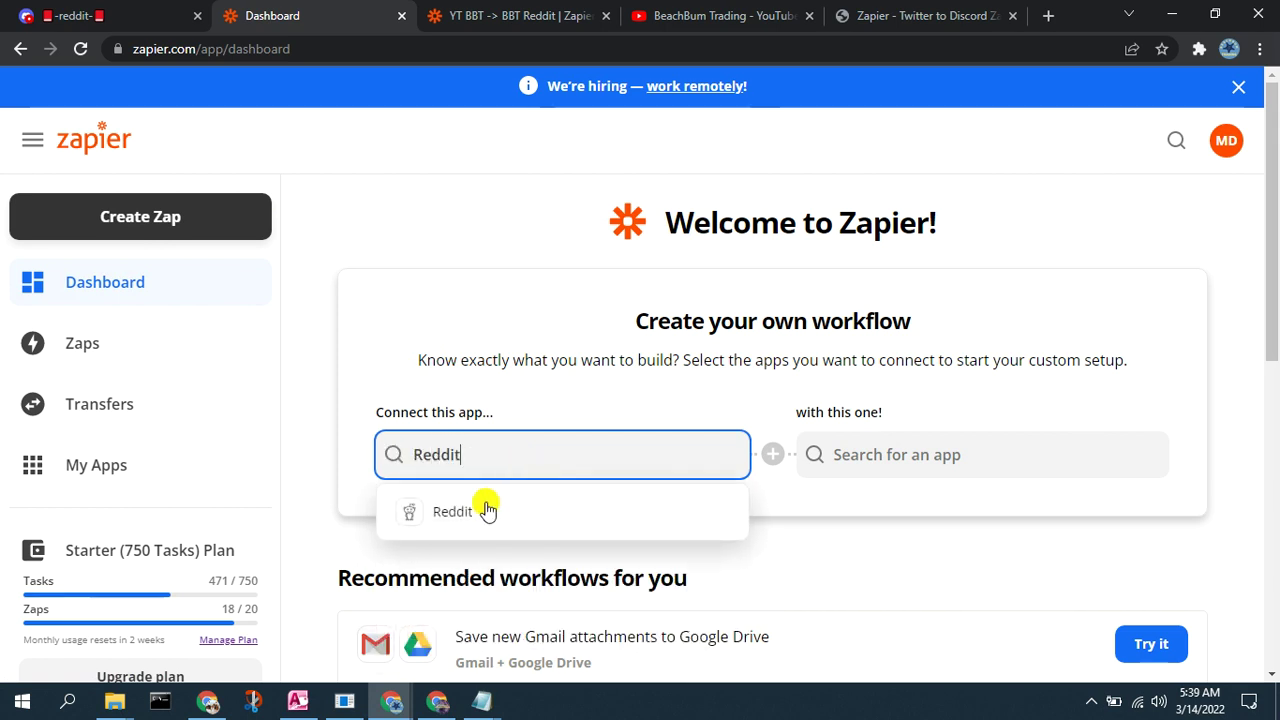
pyautogui.click(476, 506)
pyautogui.click(890, 455)
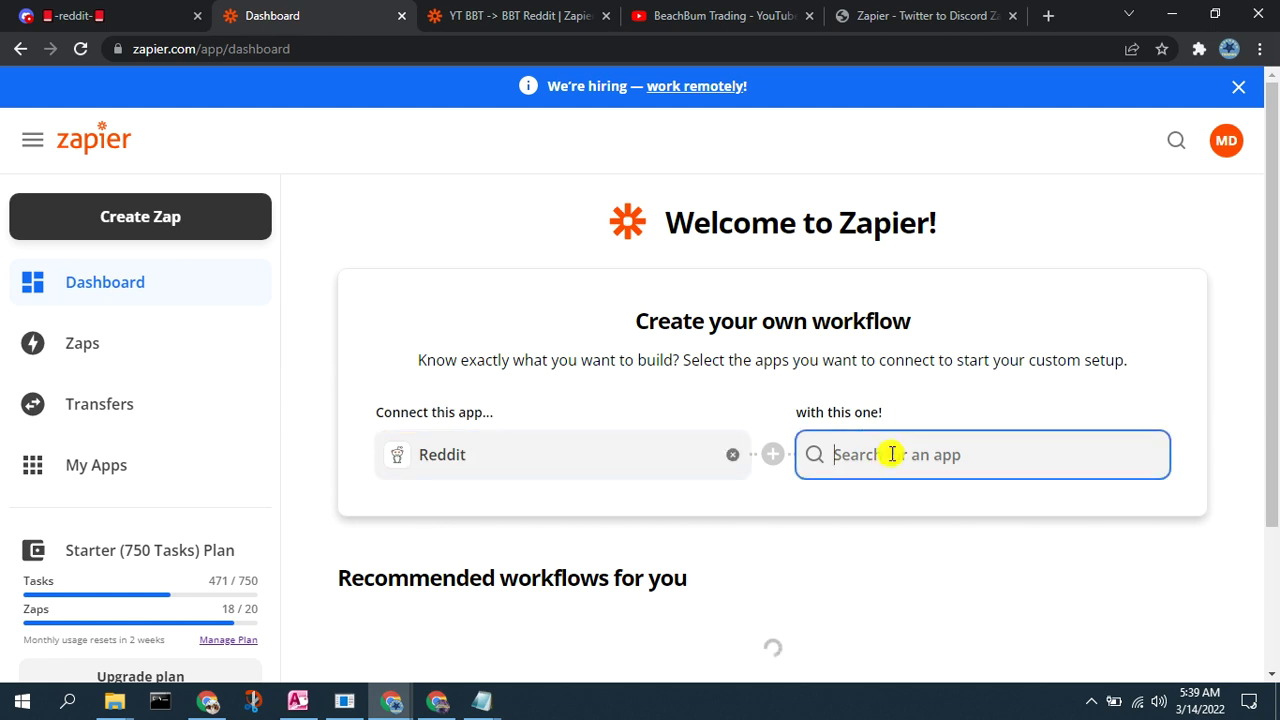
pyautogui.write('Disco')
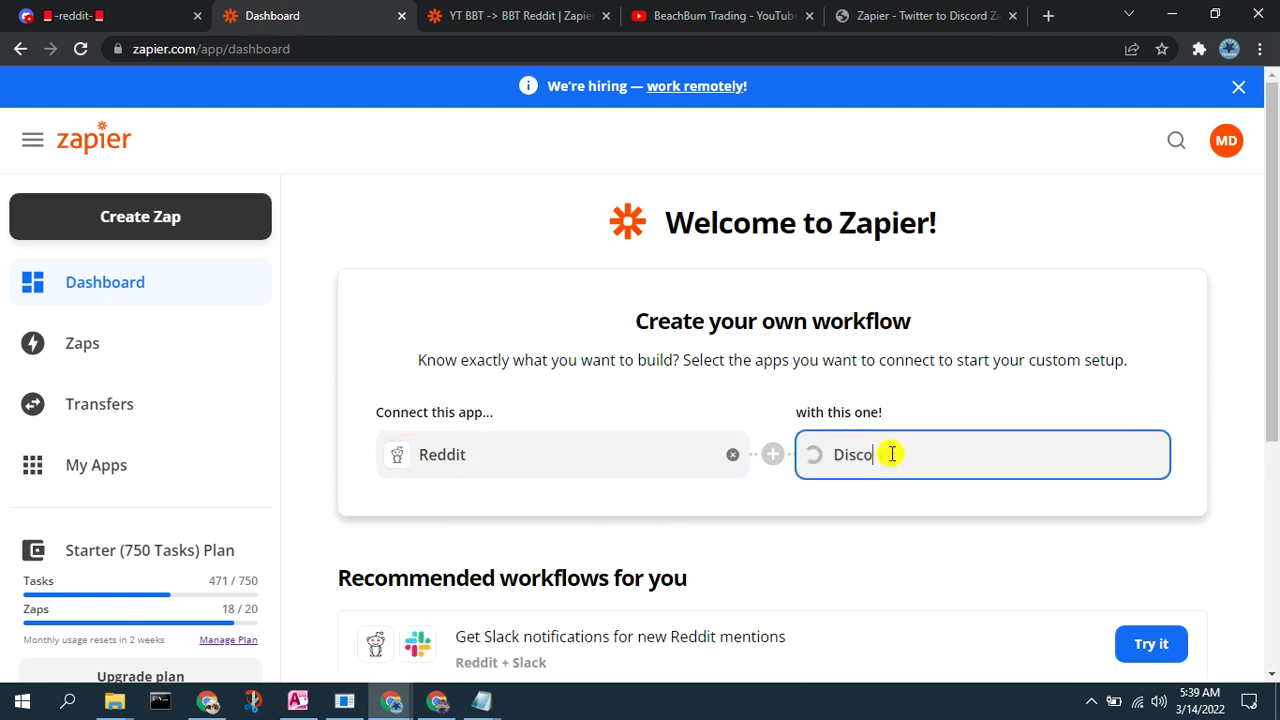
pyautogui.write('rd')
# Select Discord and set the Reddit trigger to New Hot Post in Subreddit.
pyautogui.click(888, 515)
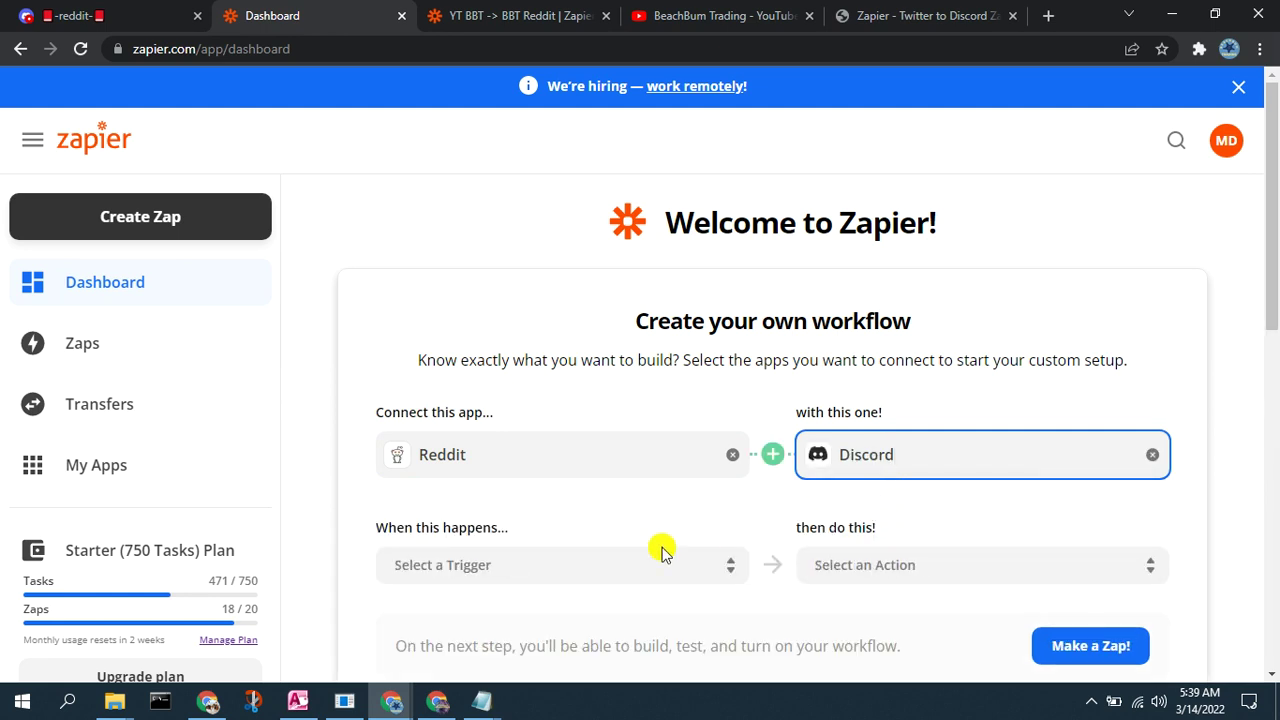
pyautogui.click(526, 567)
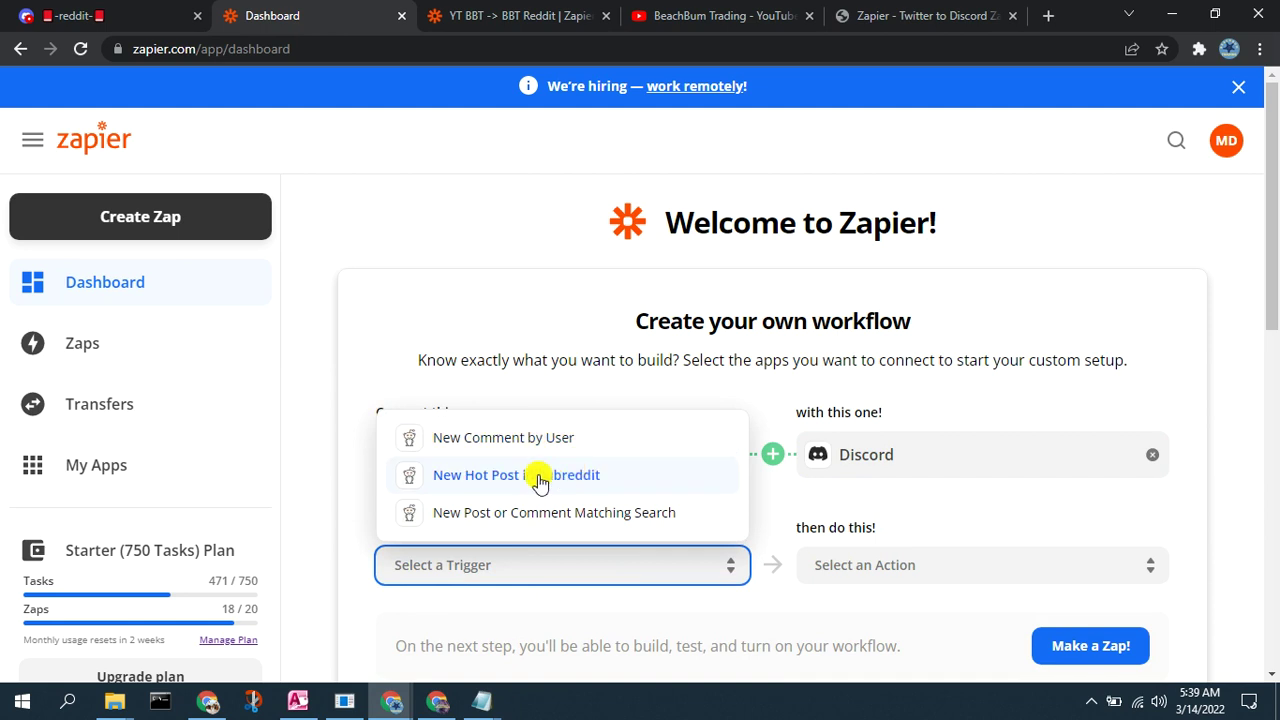
pyautogui.click(640, 477)
# Pick Send Channel Message as the Discord action, then view the Discord reddit channel.
pyautogui.click(908, 565)
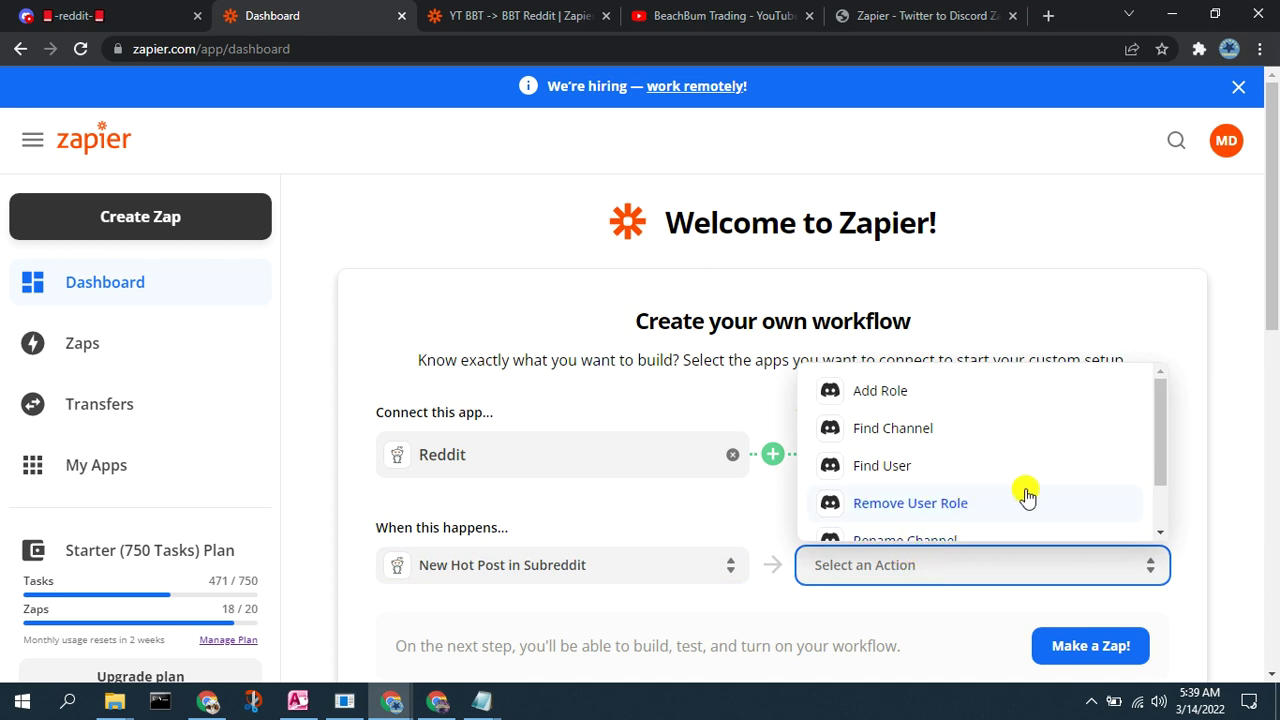
pyautogui.scroll(-2, 1046, 492)
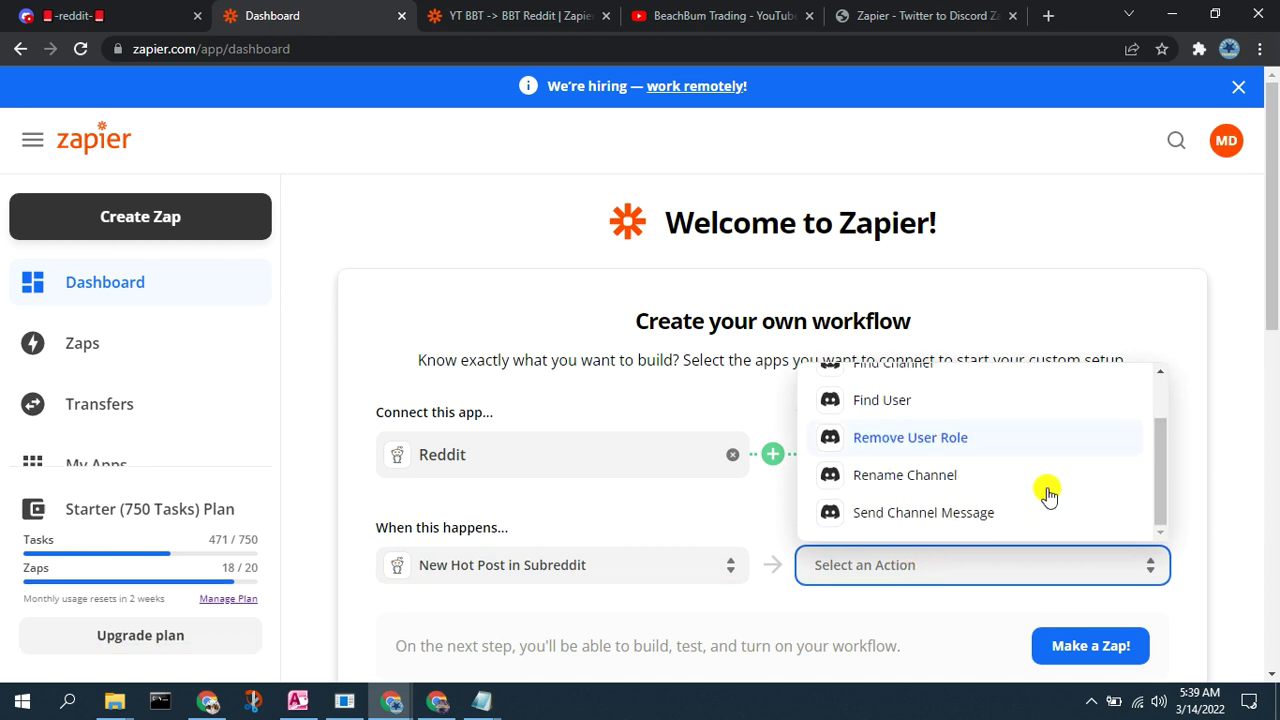
pyautogui.click(940, 513)
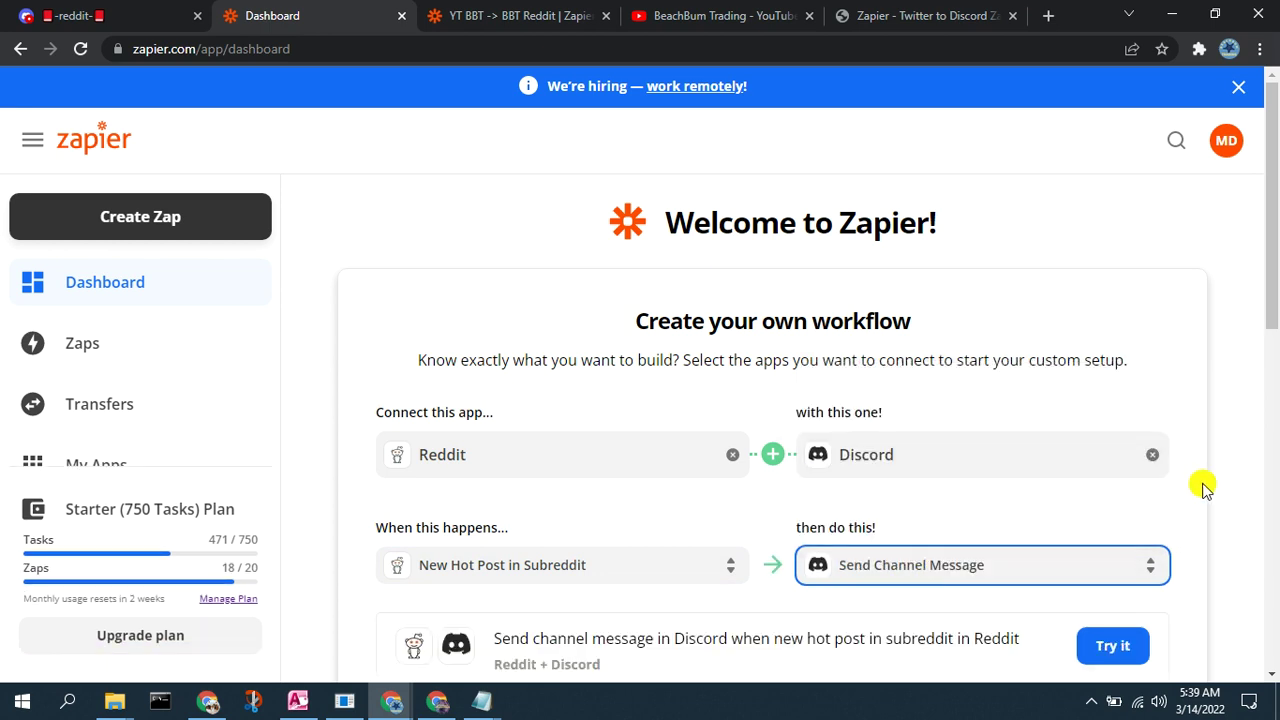
pyautogui.click(65, 15)
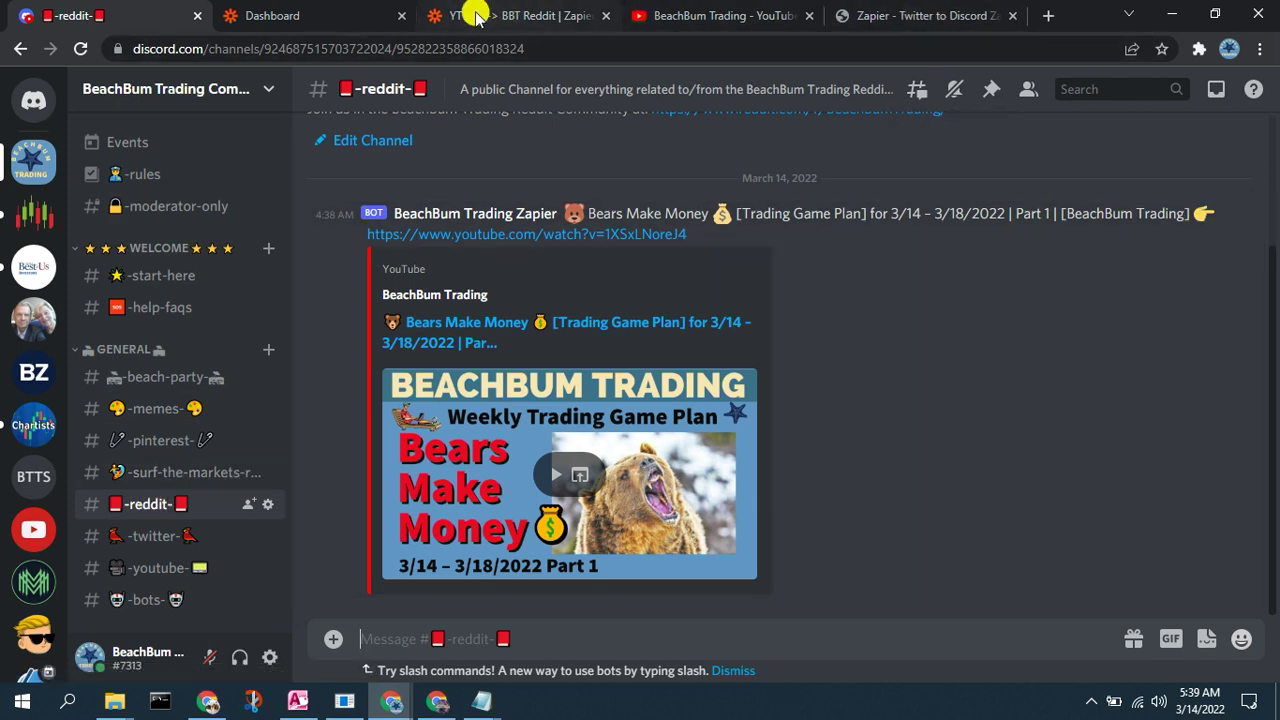
# Go back from the Discord reddit channel to the Zapier Dashboard tab.
pyautogui.click(300, 18)
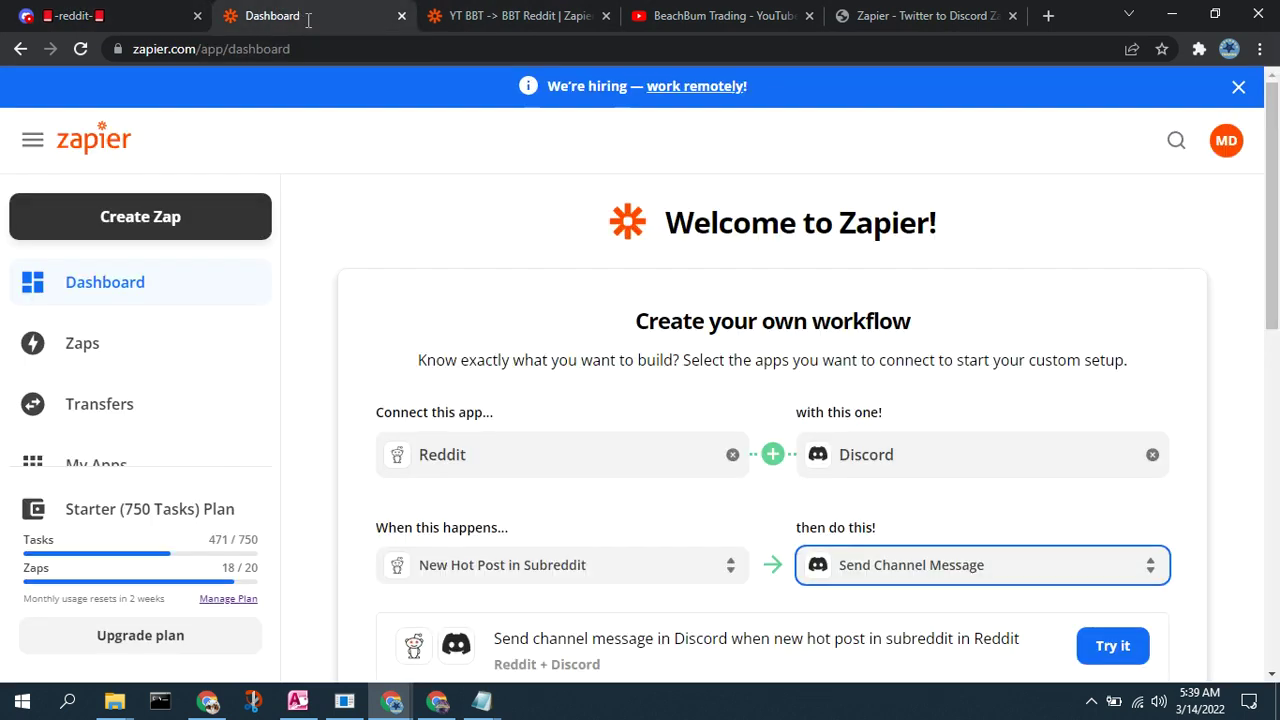
# Try the 'Send channel message in Discord when new hot post in subreddit' suggestion and begin setup.
pyautogui.scroll(-1, 1205, 483)
pyautogui.scroll(-3, 1205, 483)
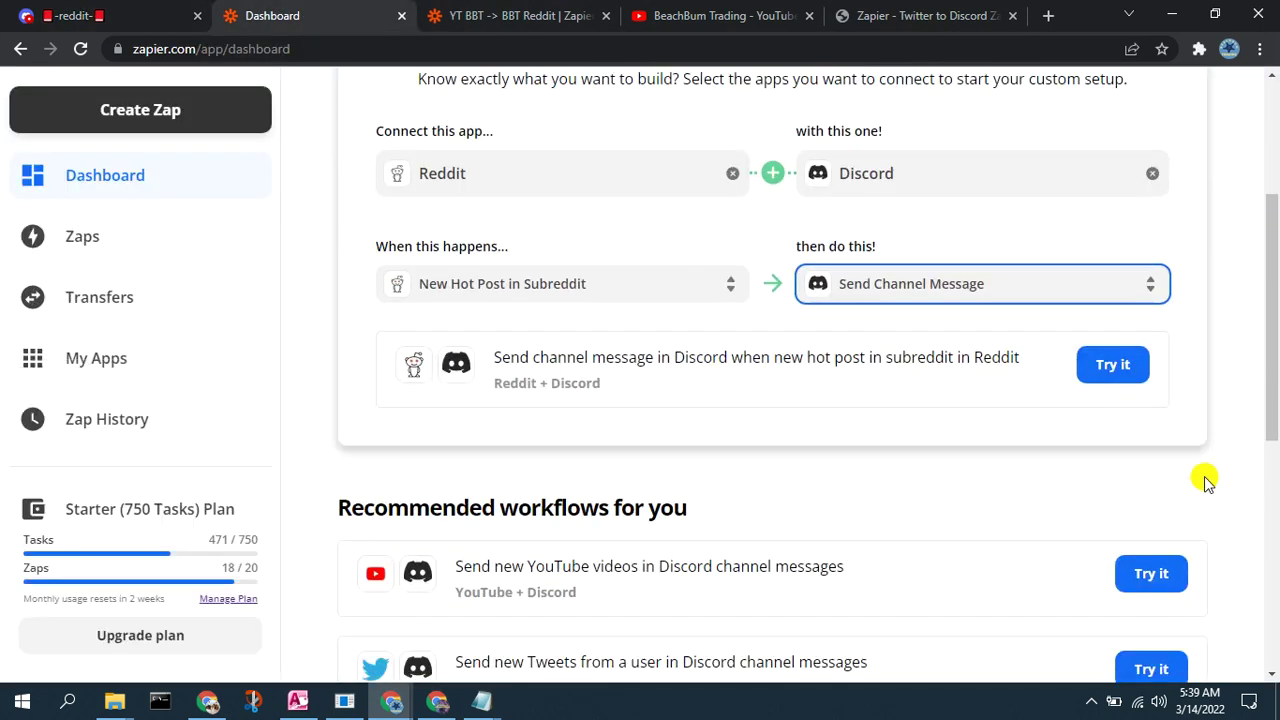
pyautogui.click(1107, 364)
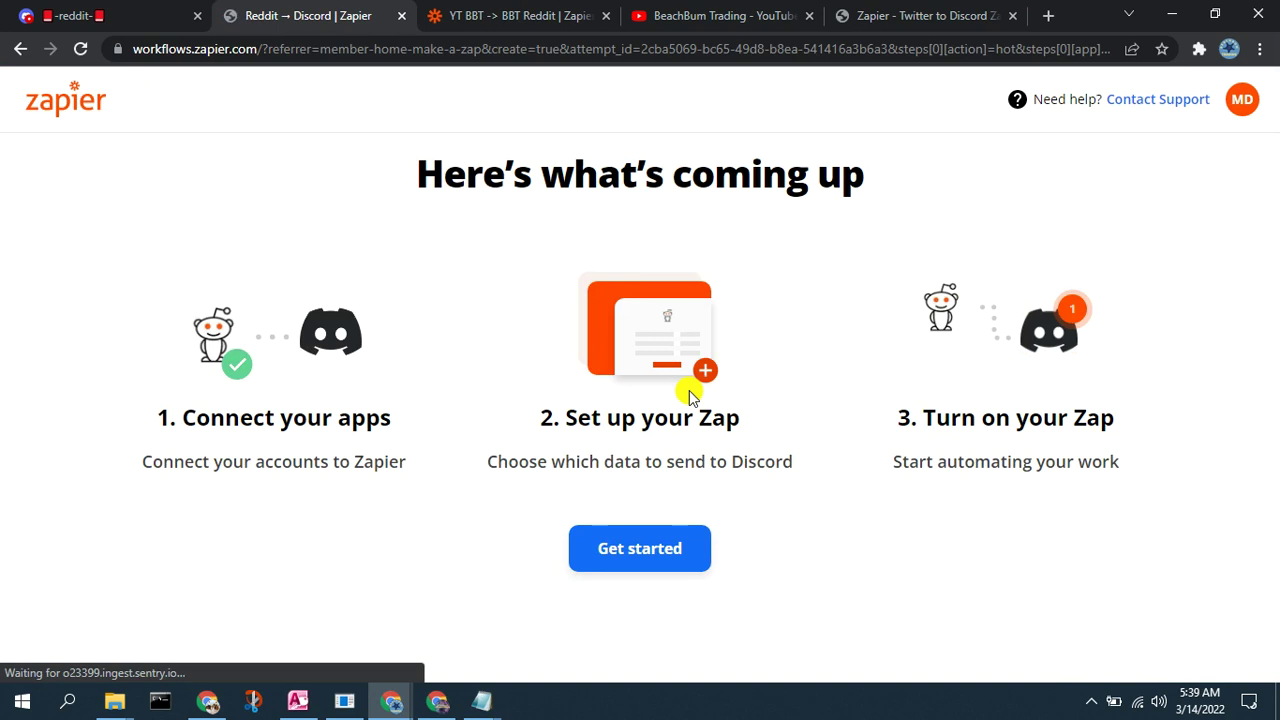
pyautogui.click(657, 560)
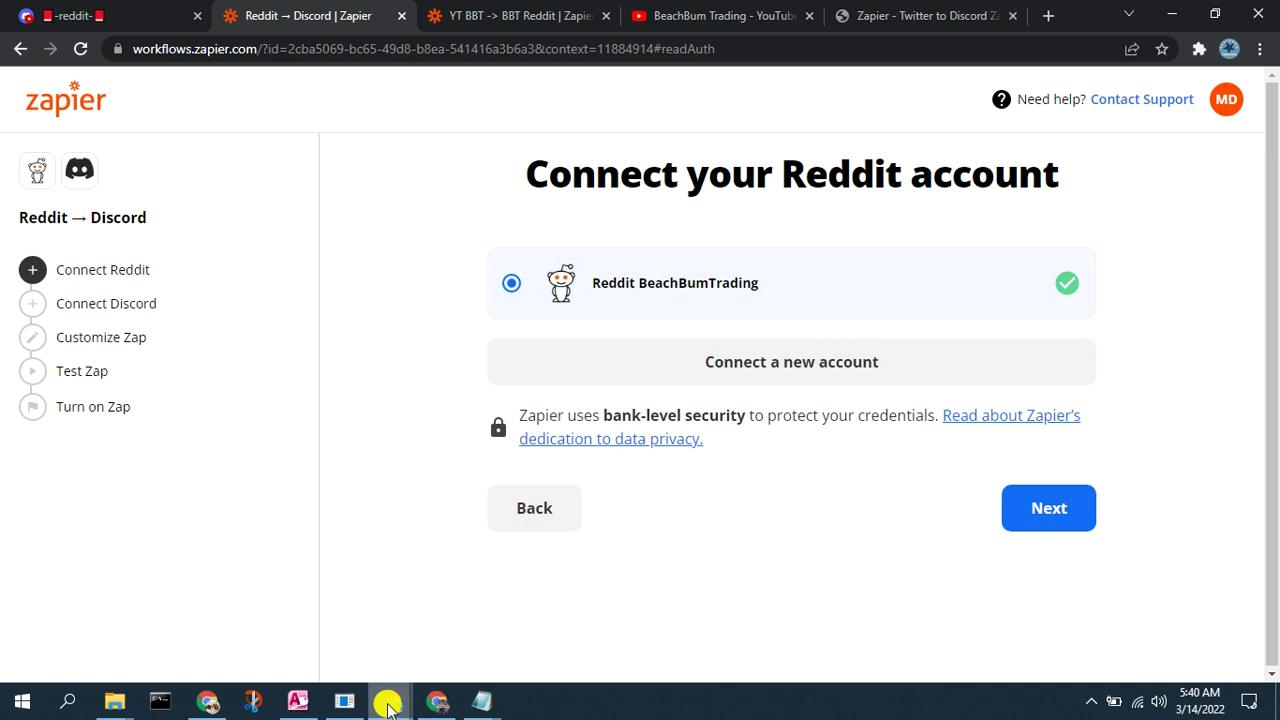
# Check the subreddit in the Reddit window, then continue with the connected Reddit account.
pyautogui.moveTo(387, 705)
pyautogui.click(455, 560)
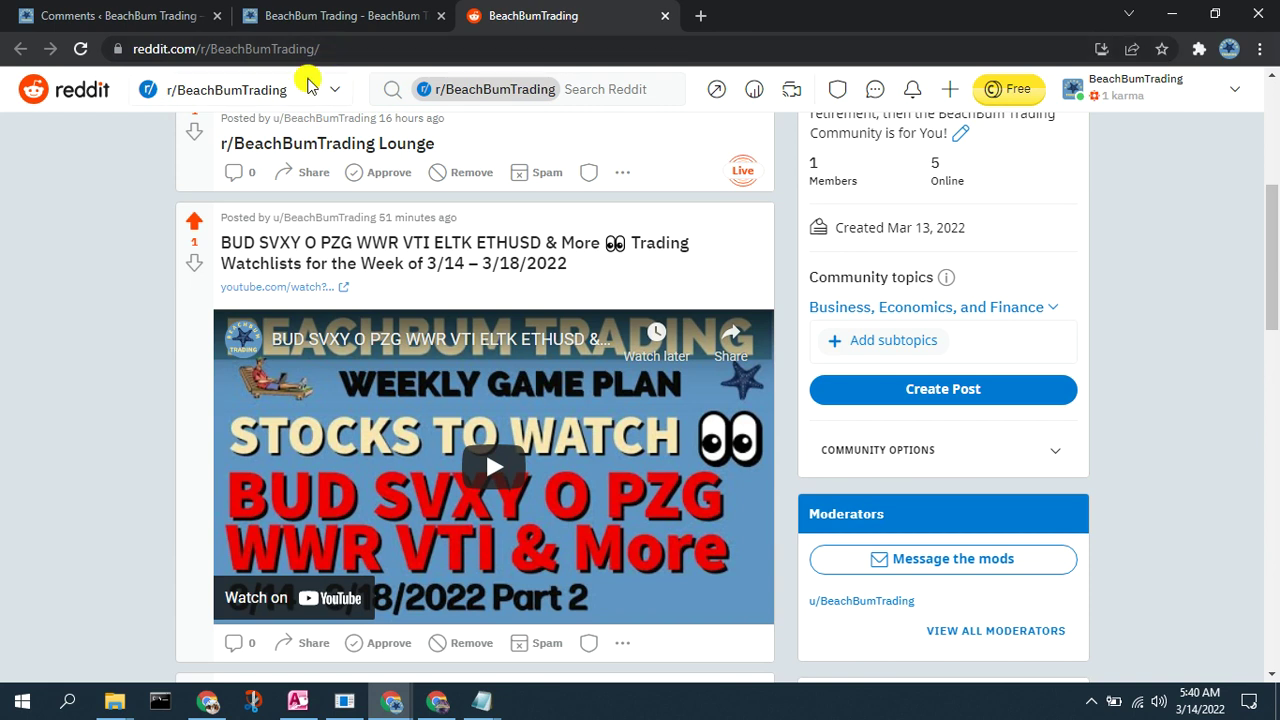
pyautogui.click(1174, 15)
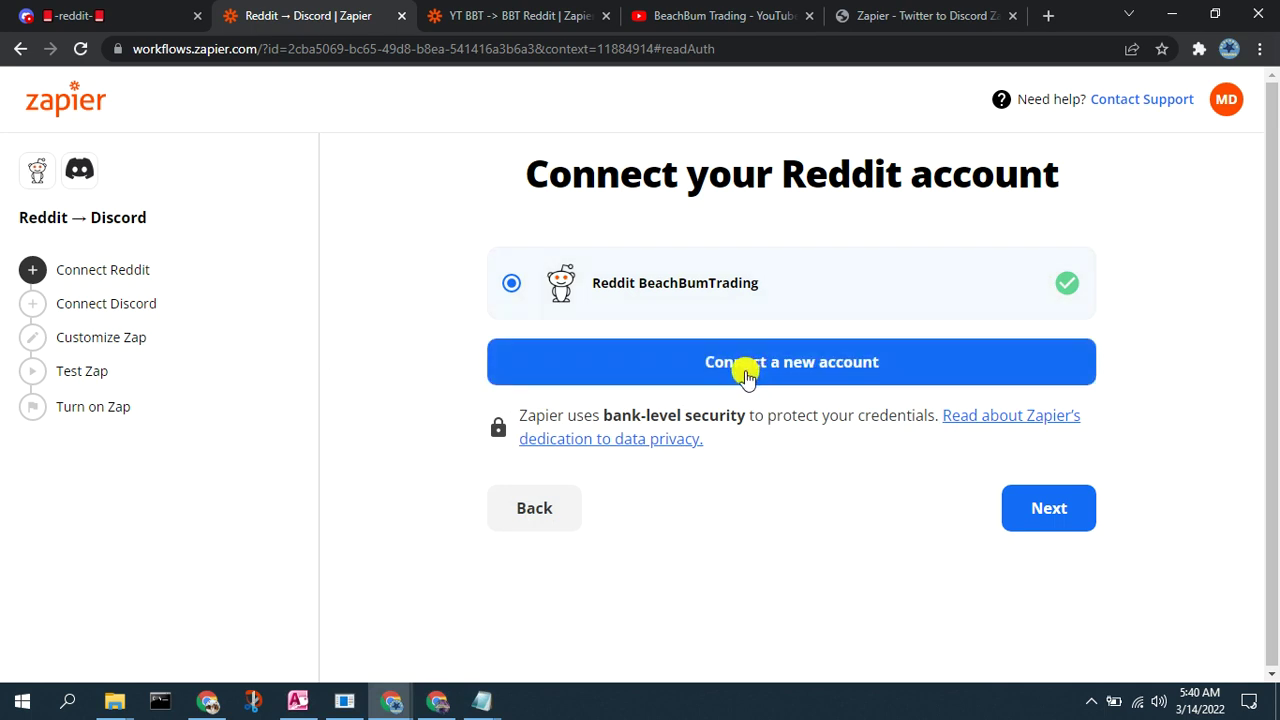
pyautogui.click(812, 378)
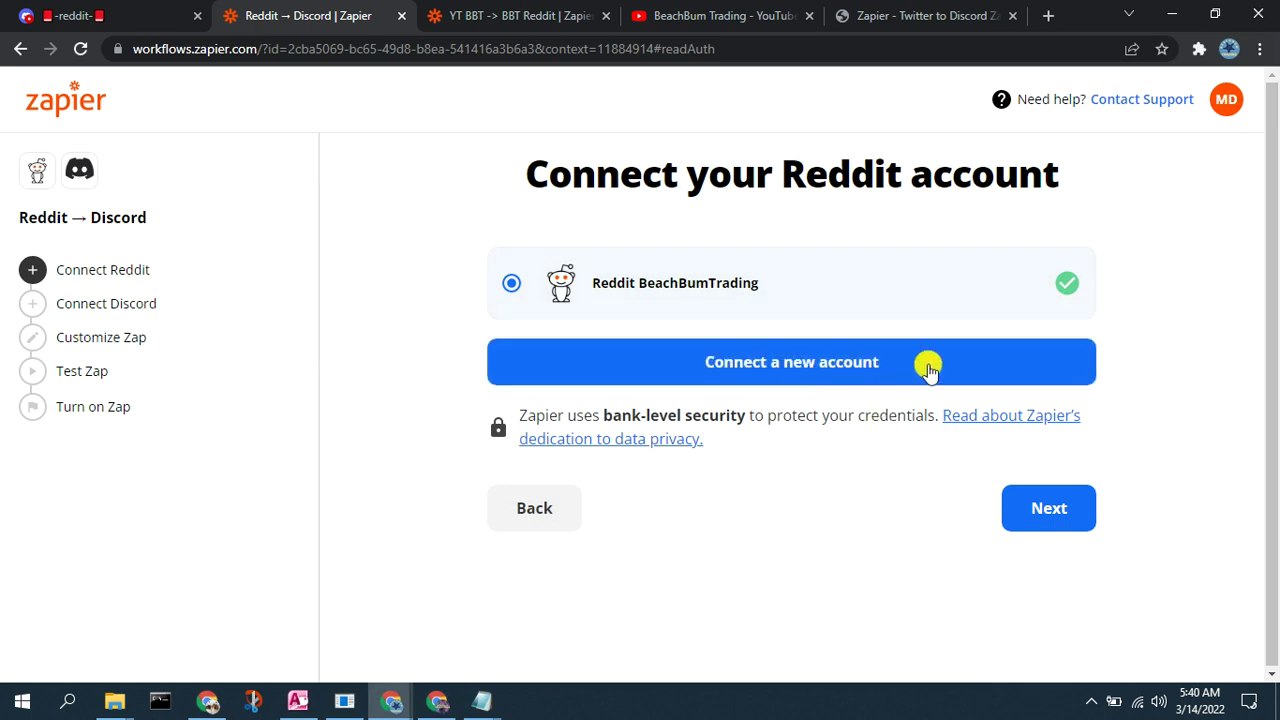
pyautogui.click(1030, 513)
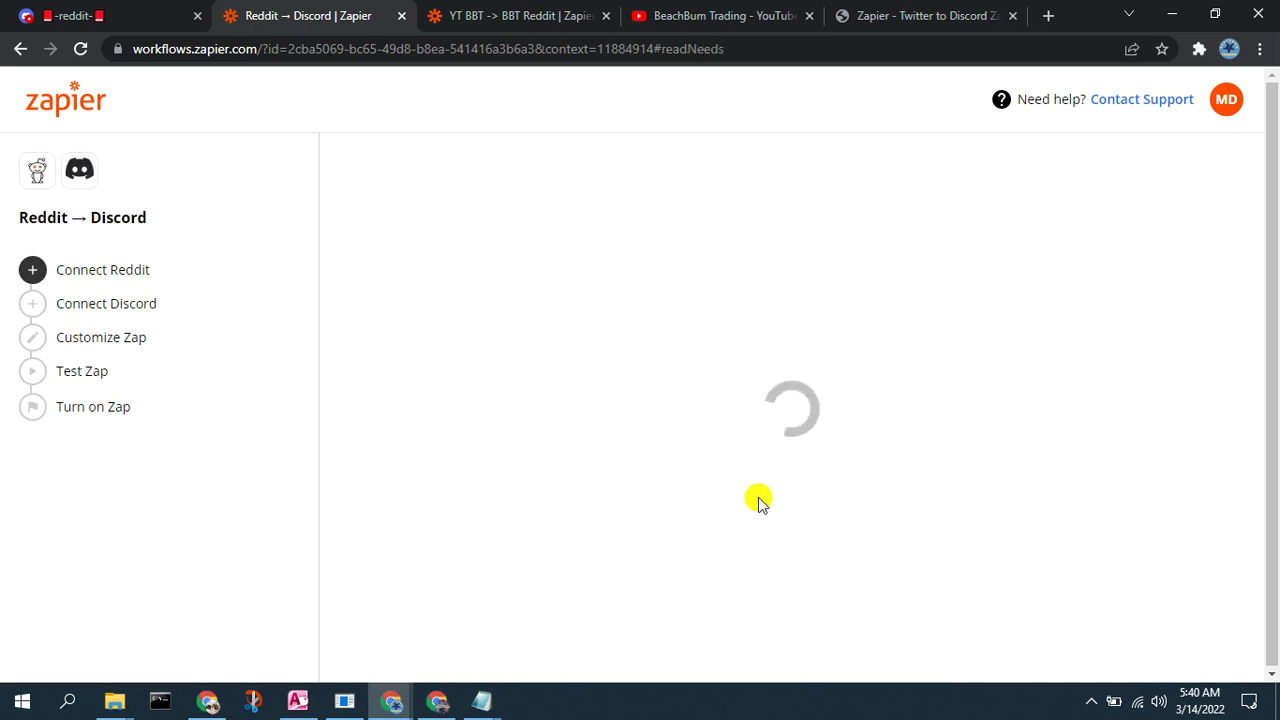
# Copy BeachBumTrading from the Reddit address bar into the Subreddit field and continue.
pyautogui.click(651, 266)
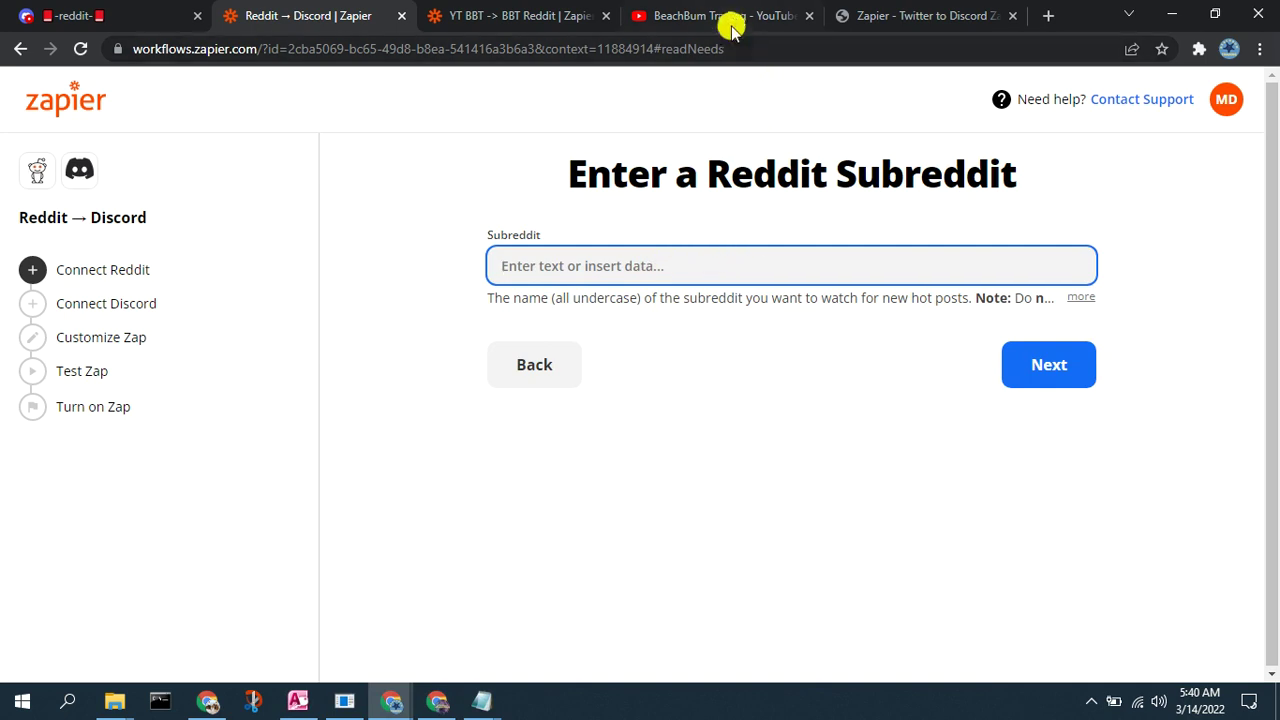
pyautogui.moveTo(386, 702)
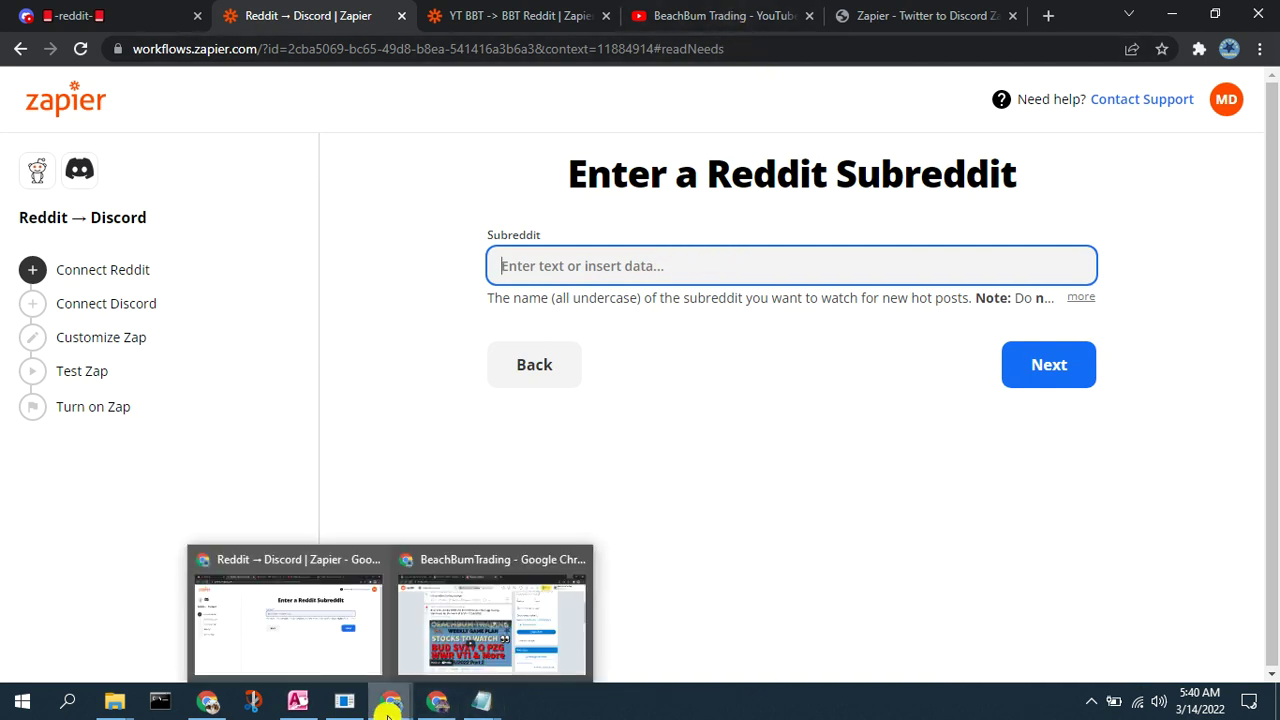
pyautogui.click(474, 575)
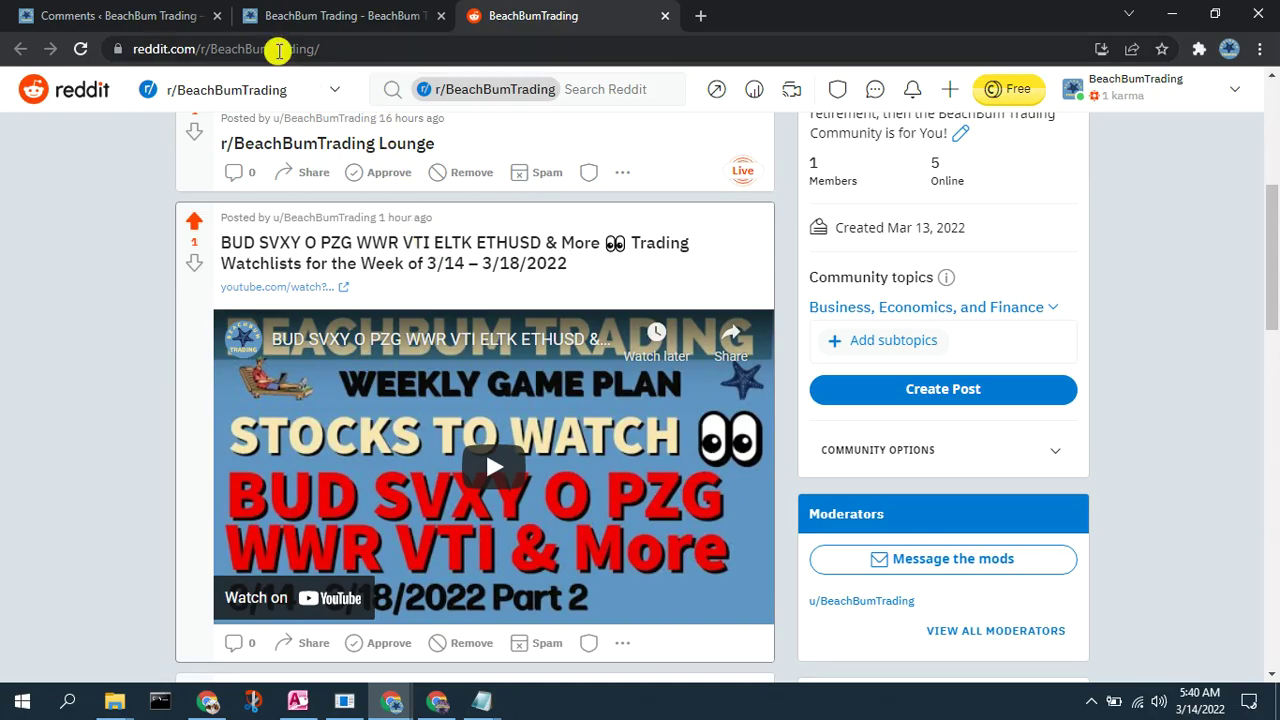
pyautogui.doubleClick(271, 48)
pyautogui.moveTo(286, 49); pyautogui.dragTo(297, 49)
pyautogui.hotkey('ctrl', 'c')
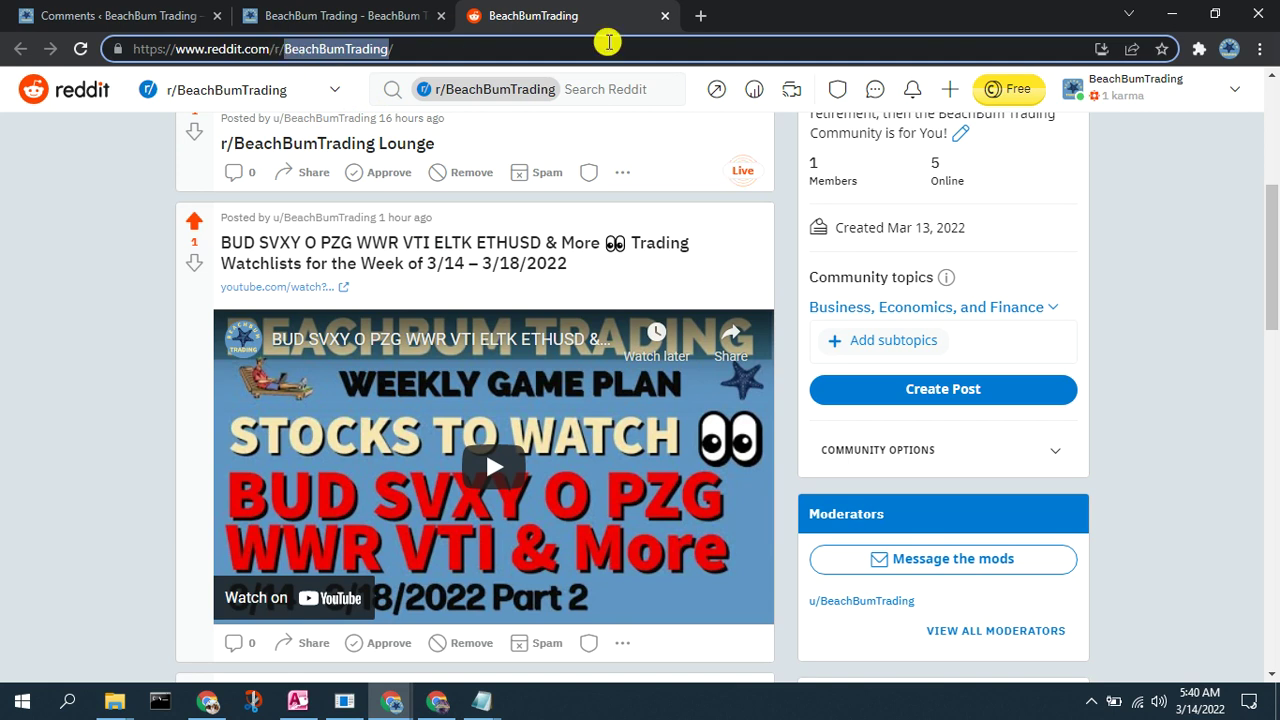
pyautogui.click(1172, 16)
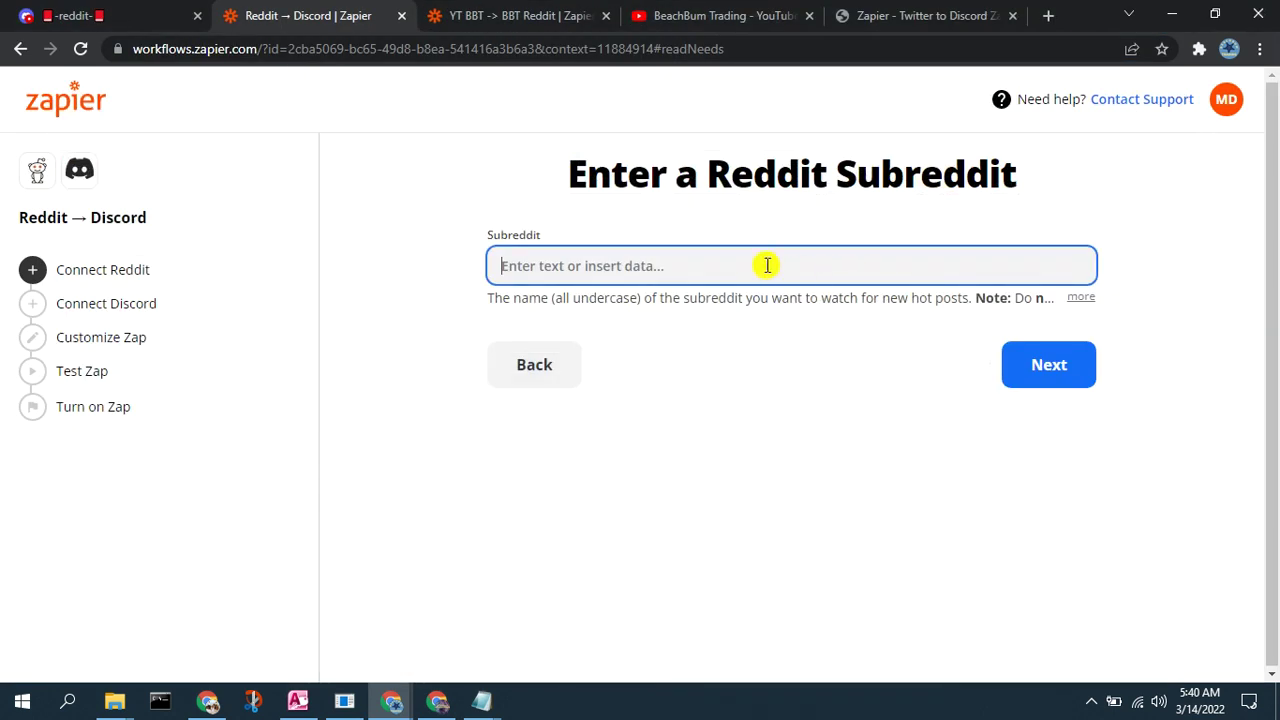
pyautogui.hotkey('ctrl', 'v')
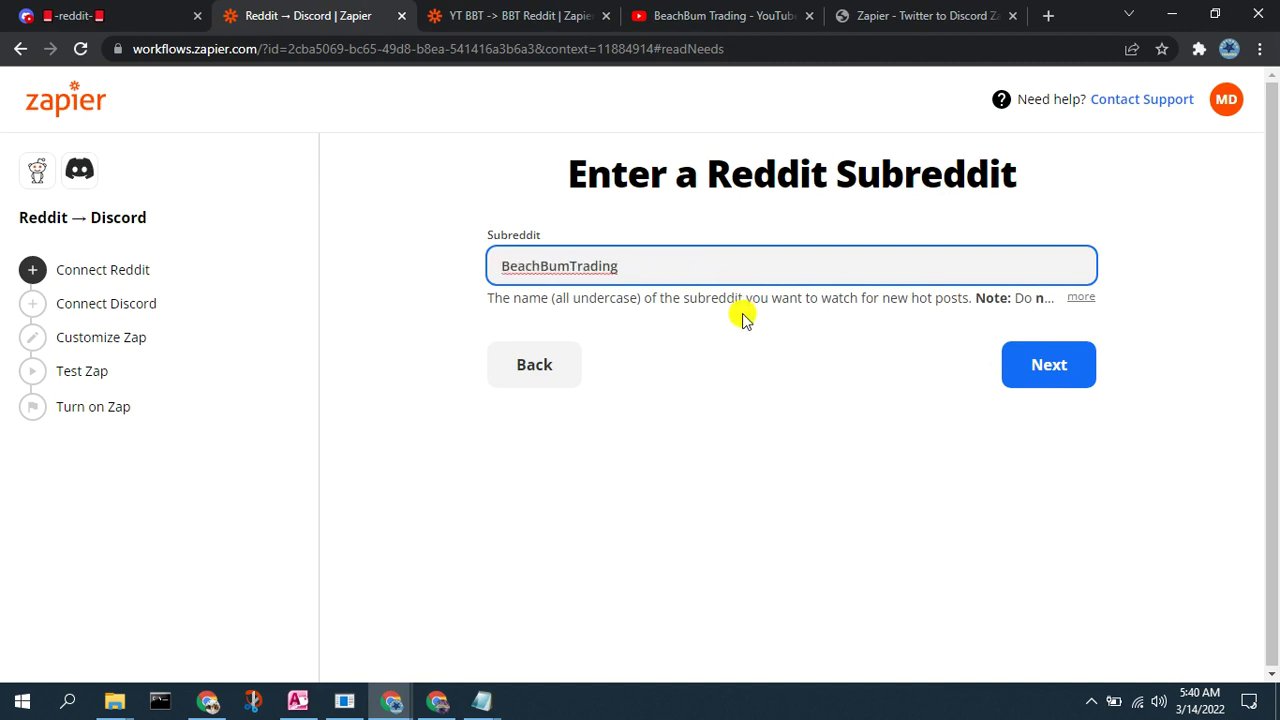
pyautogui.click(1037, 368)
pyautogui.click(1079, 297)
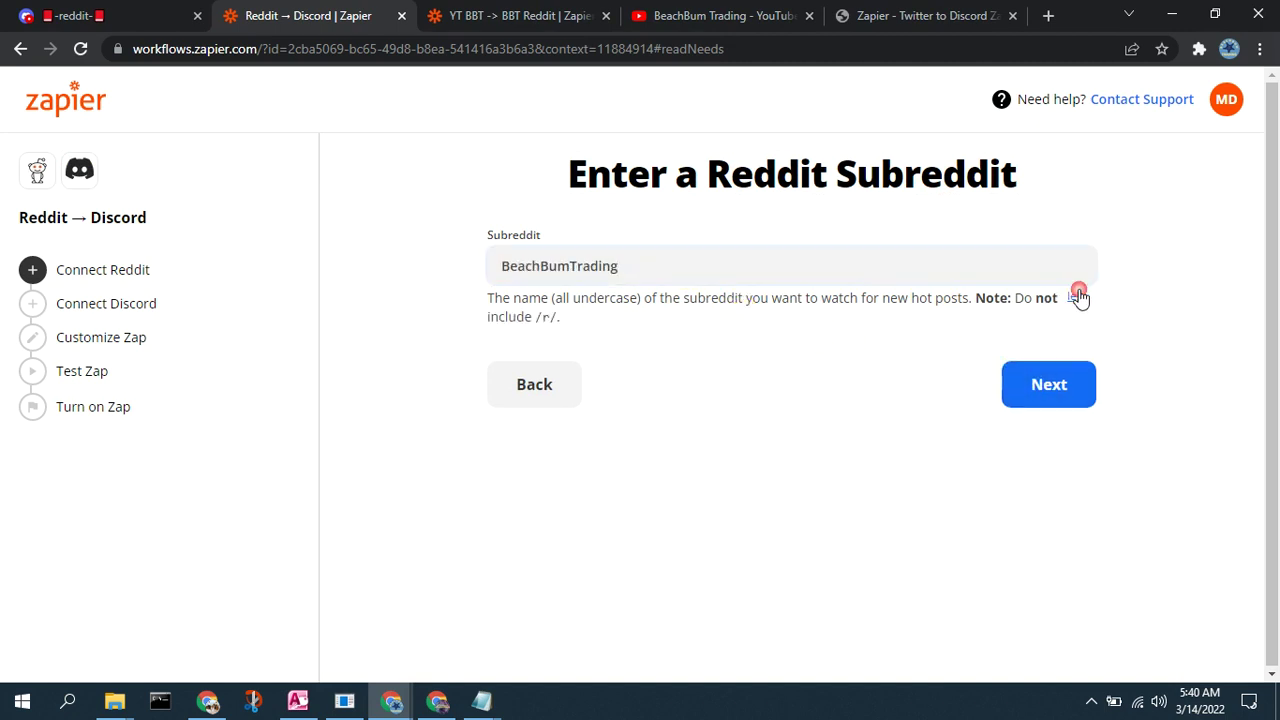
pyautogui.click(1022, 385)
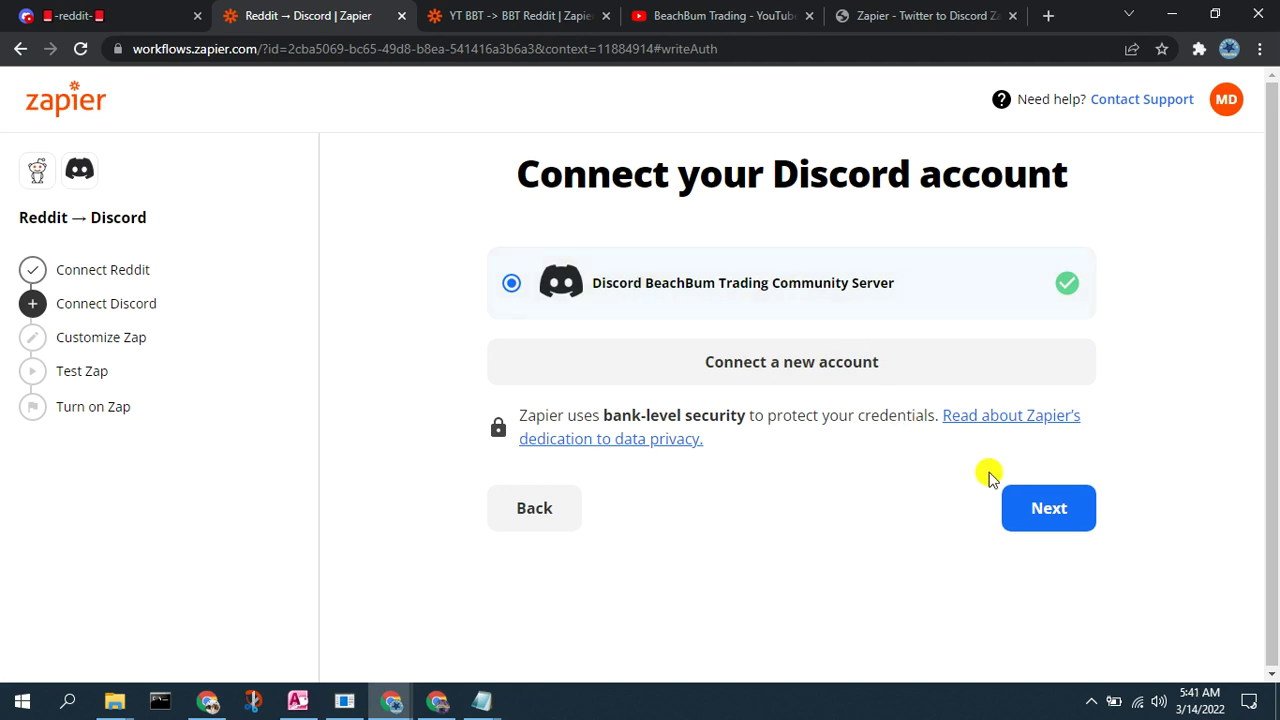
# Continue with the connected Discord account and select the -reddit- channel as destination.
pyautogui.click(1043, 510)
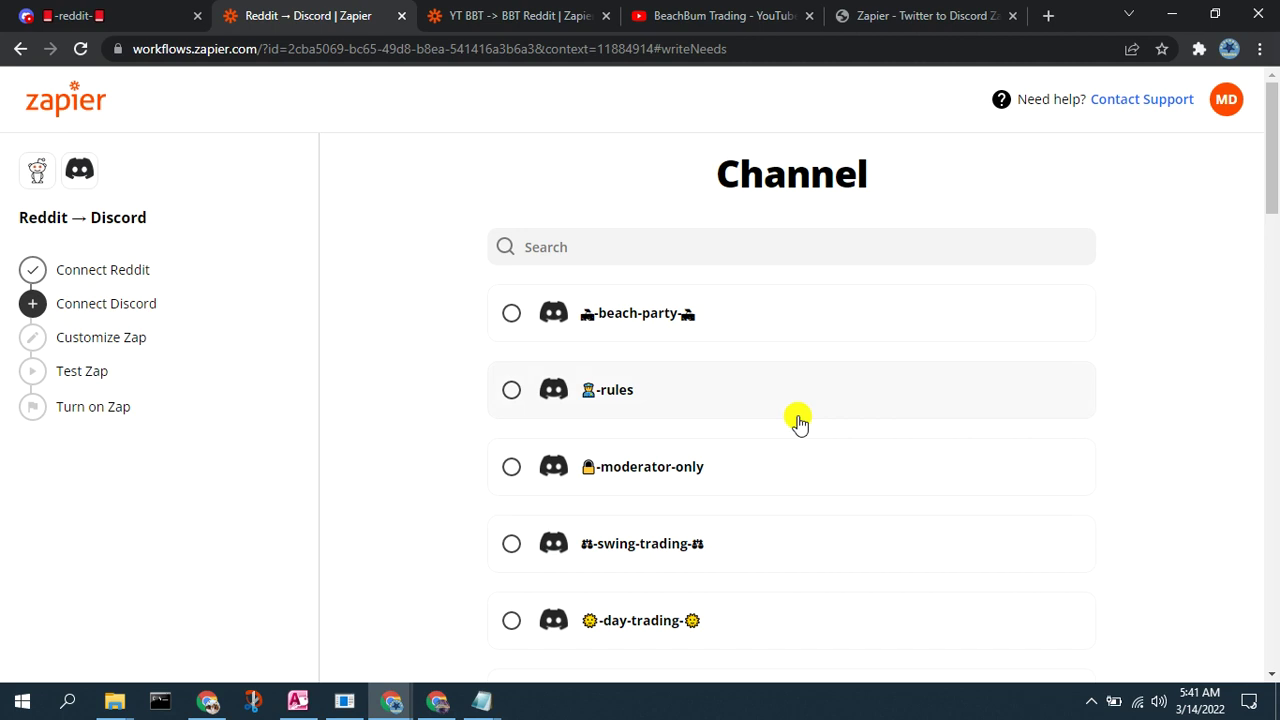
pyautogui.scroll(-3, 798, 423)
pyautogui.scroll(-6, 799, 420)
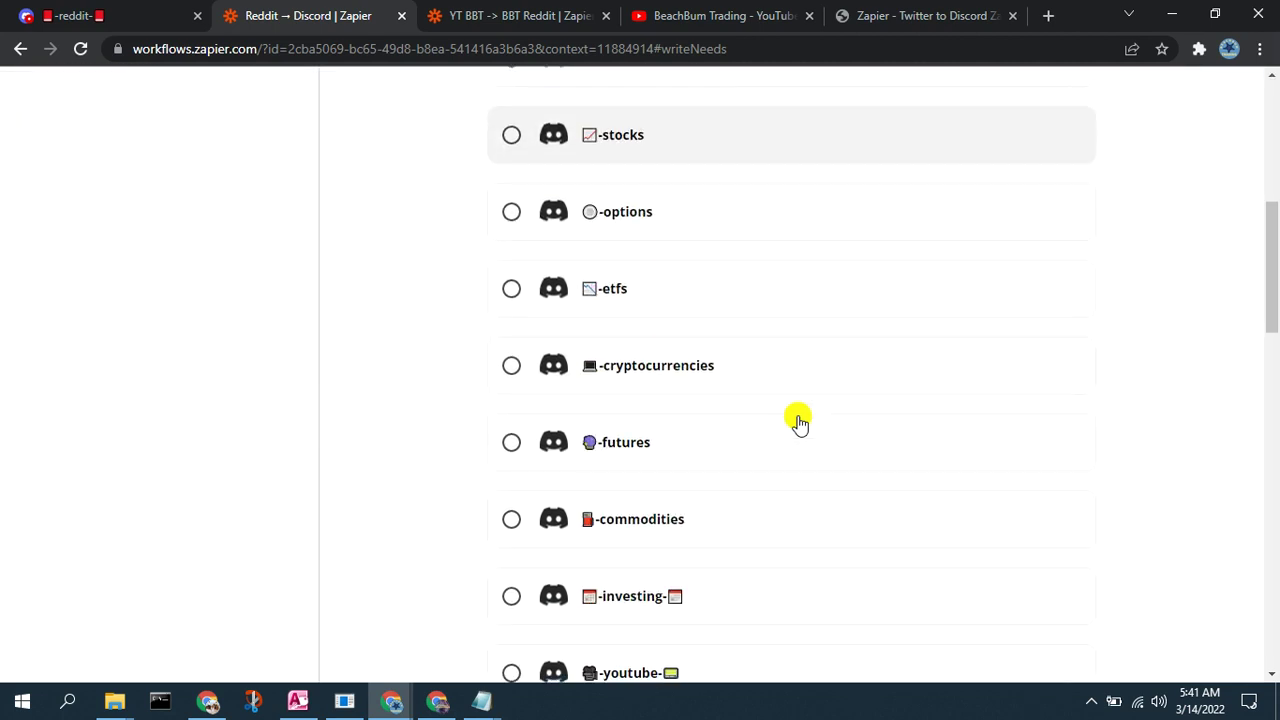
pyautogui.scroll(-5, 734, 465)
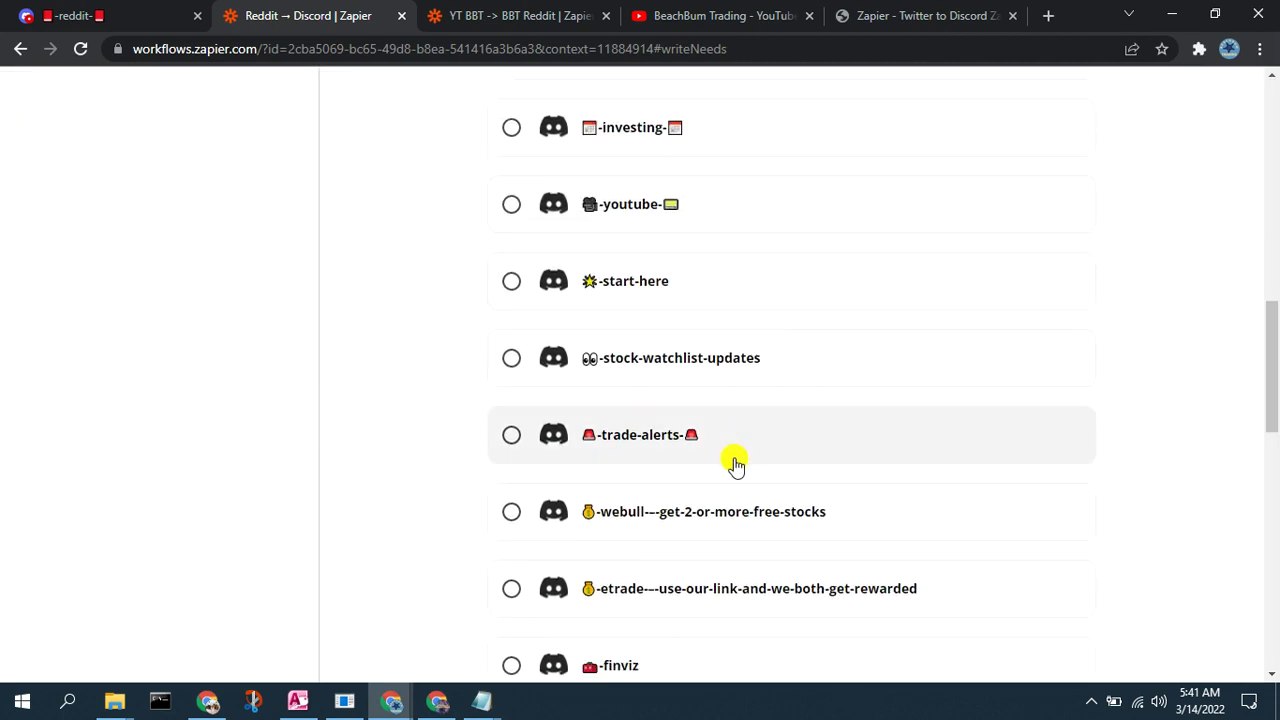
pyautogui.scroll(-6, 733, 482)
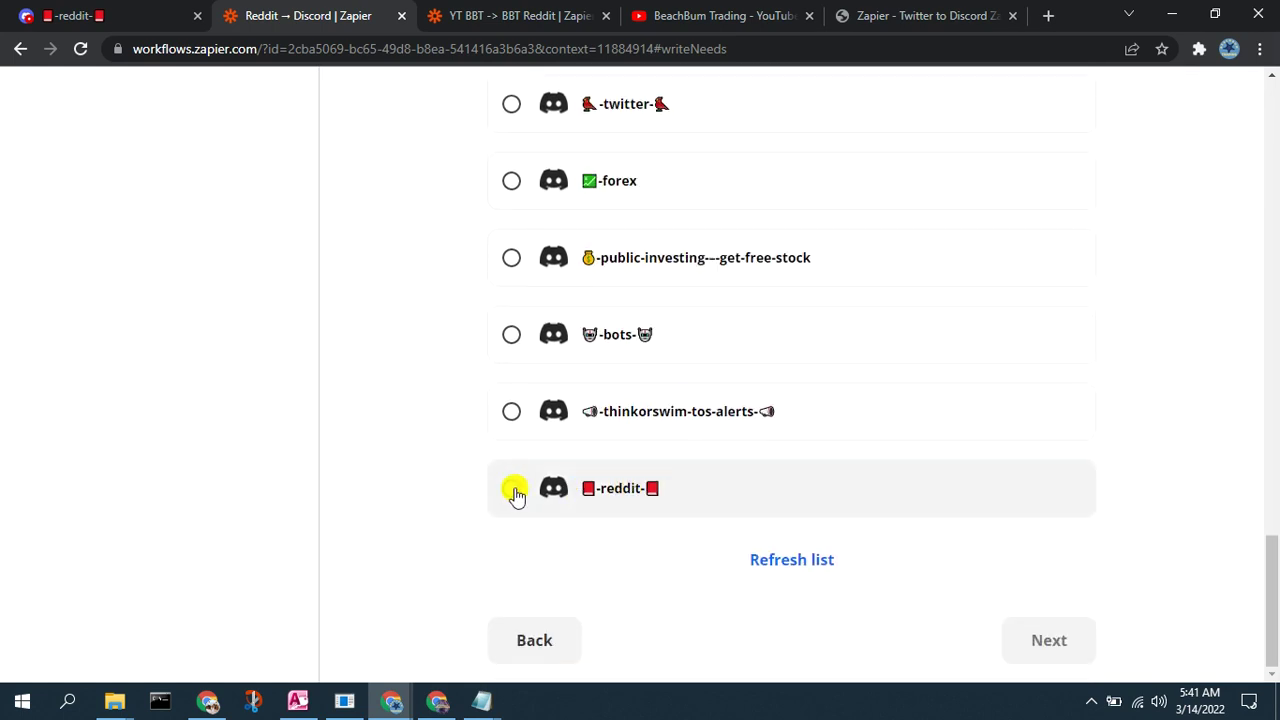
pyautogui.click(511, 488)
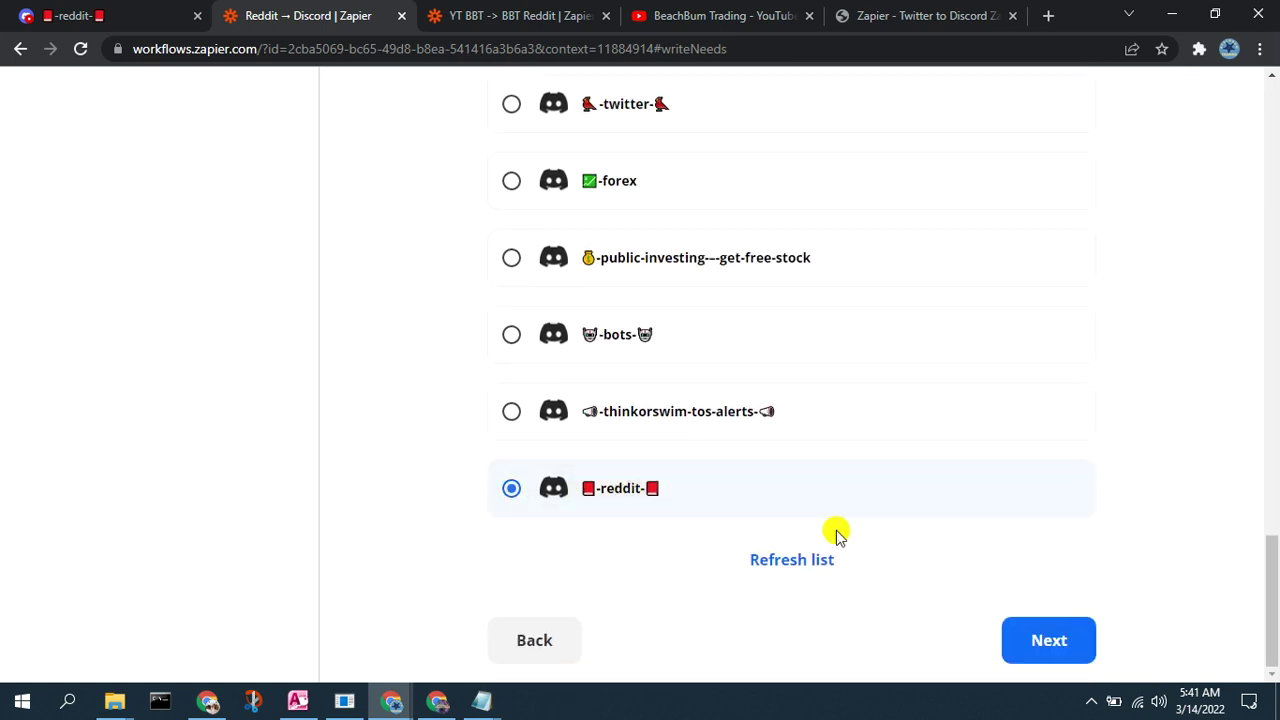
pyautogui.click(1030, 640)
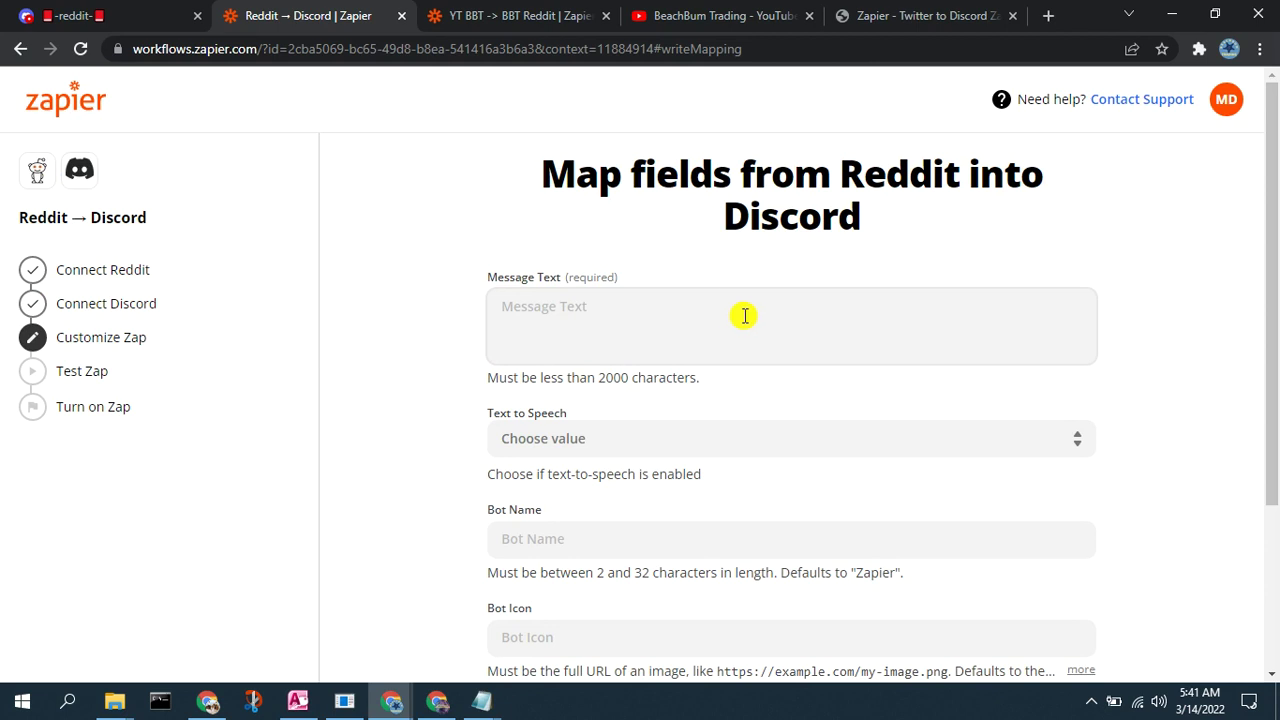
# Insert the Reddit post Title and Url into the Discord Message Text field.
pyautogui.click(672, 311)
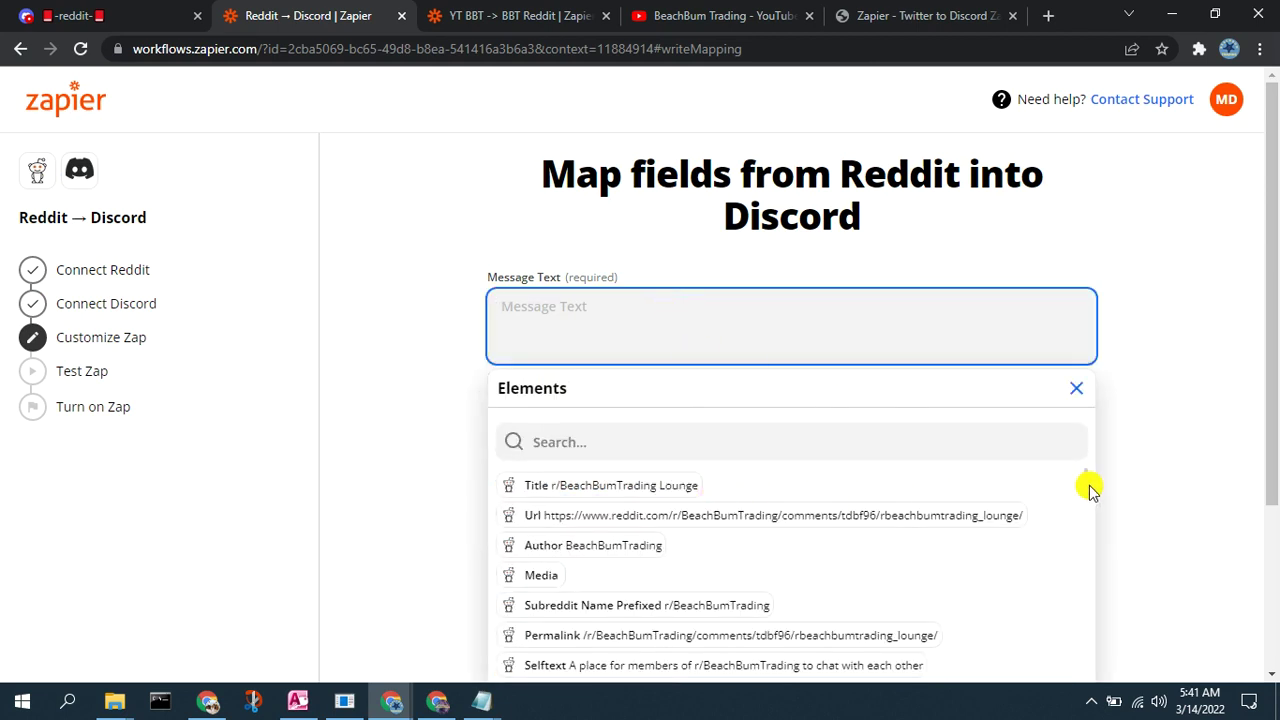
pyautogui.scroll(-2, 1135, 477)
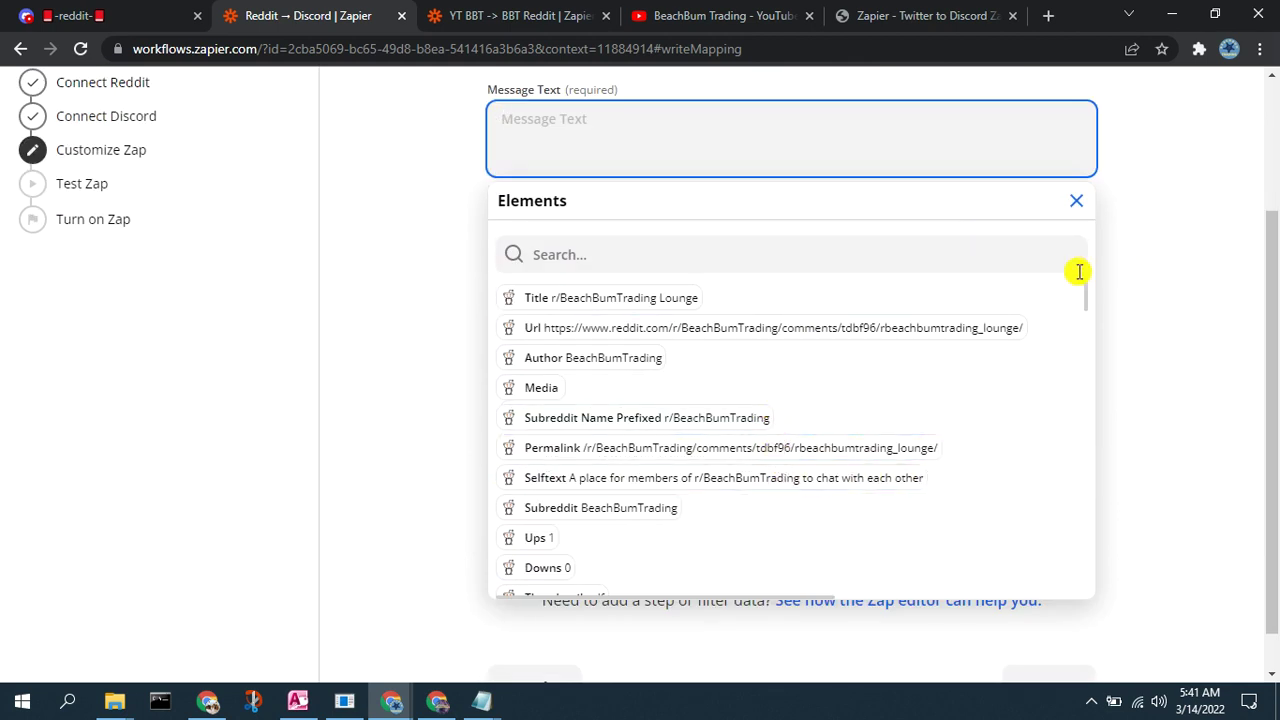
pyautogui.click(646, 297)
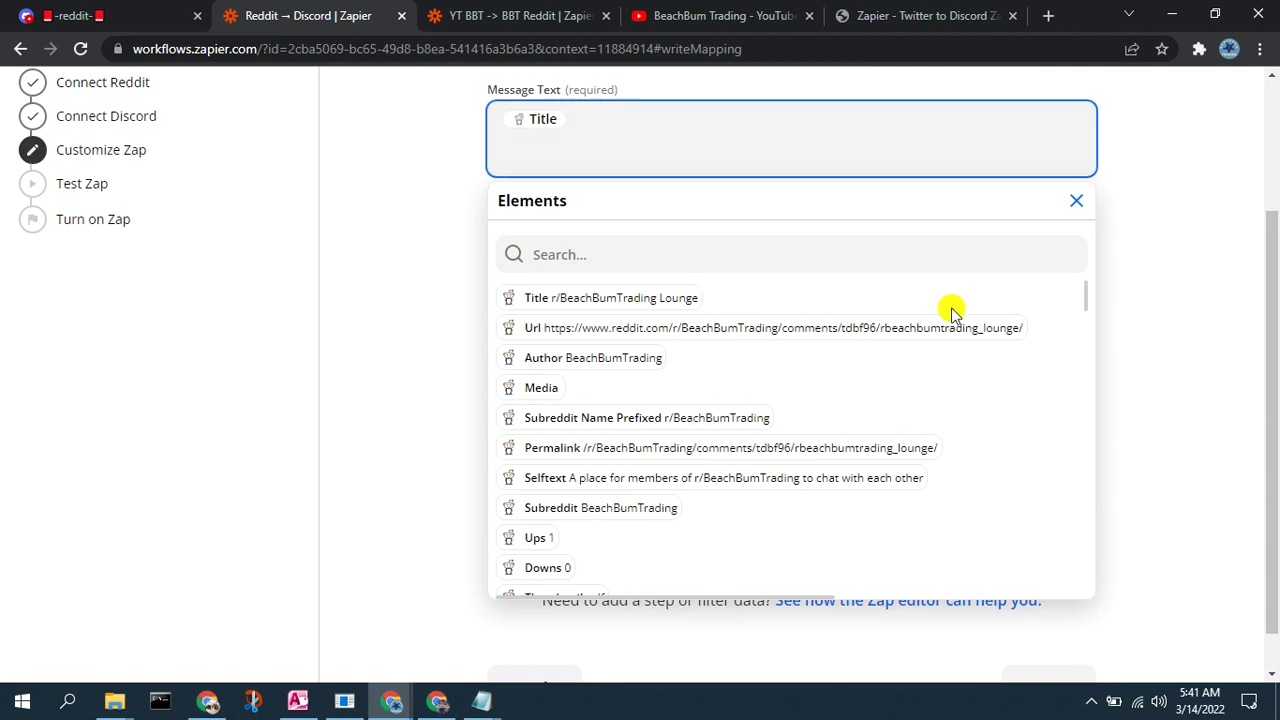
pyautogui.click(710, 337)
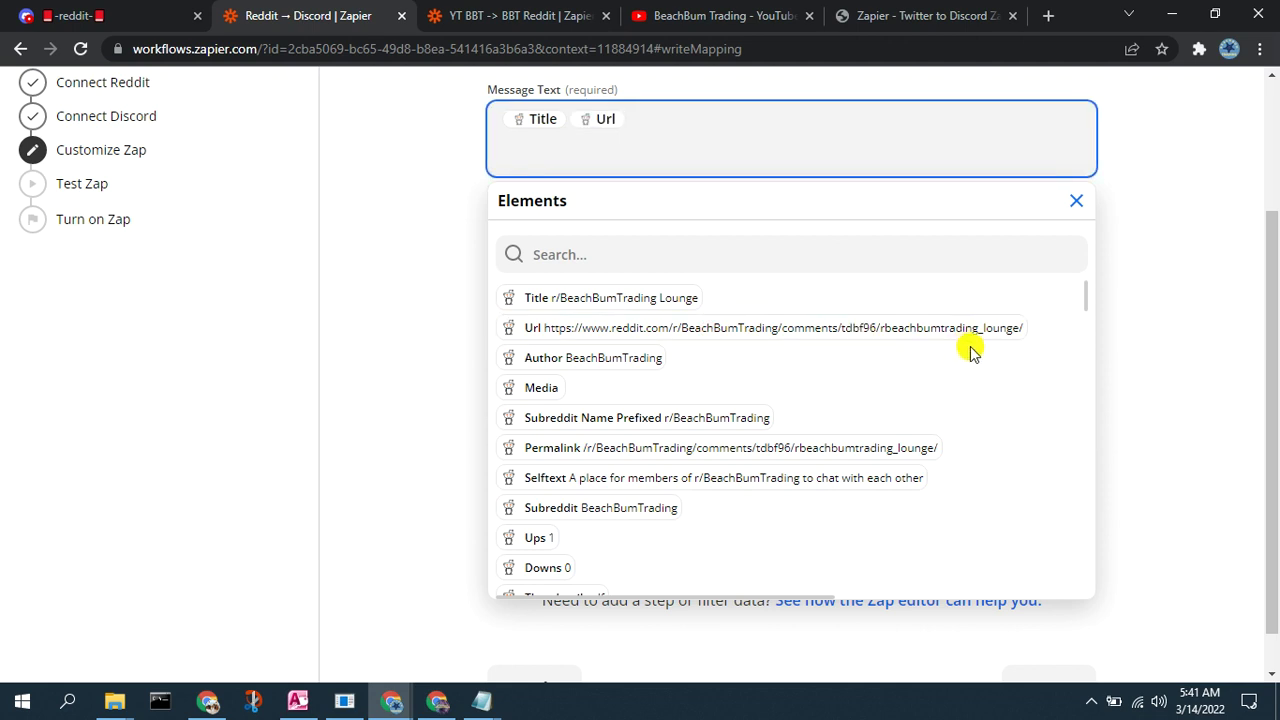
pyautogui.click(1170, 350)
pyautogui.press('Tab')
pyautogui.press('Tab')
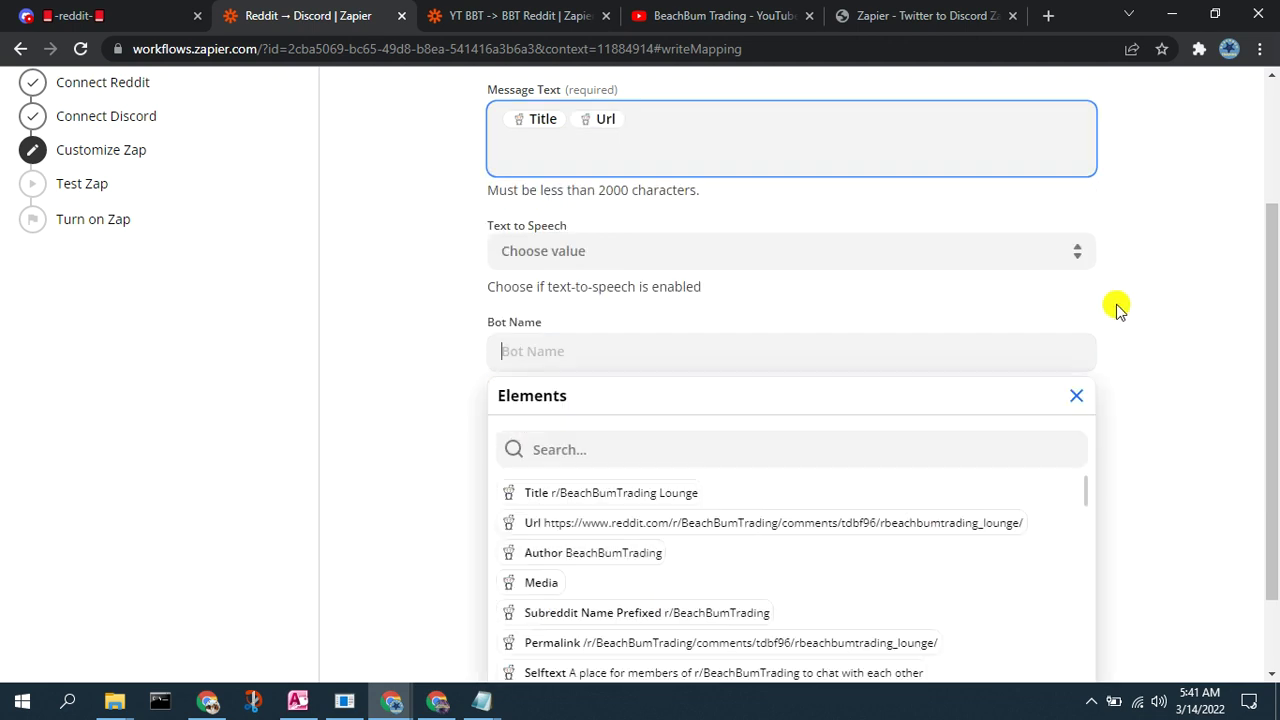
# Open the Icons.txt symbol file in Notepad alongside the message text.
pyautogui.click(675, 120)
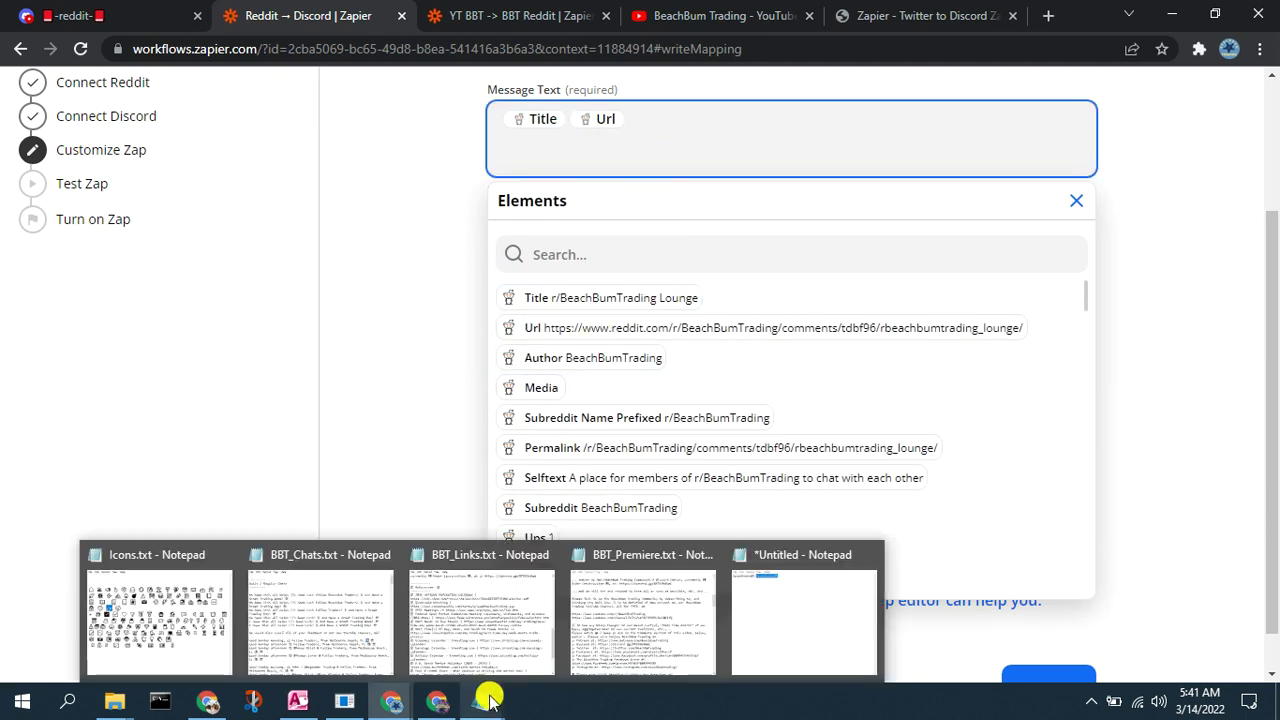
pyautogui.click(155, 585)
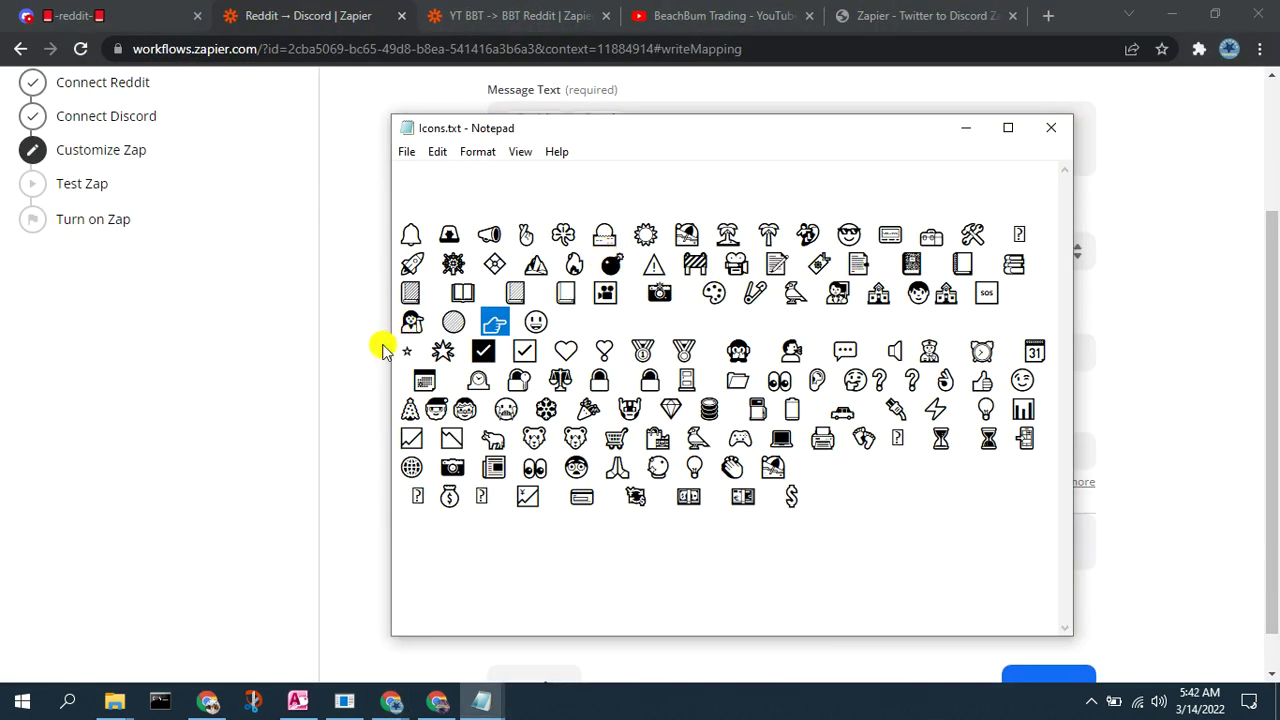
pyautogui.click(330, 355)
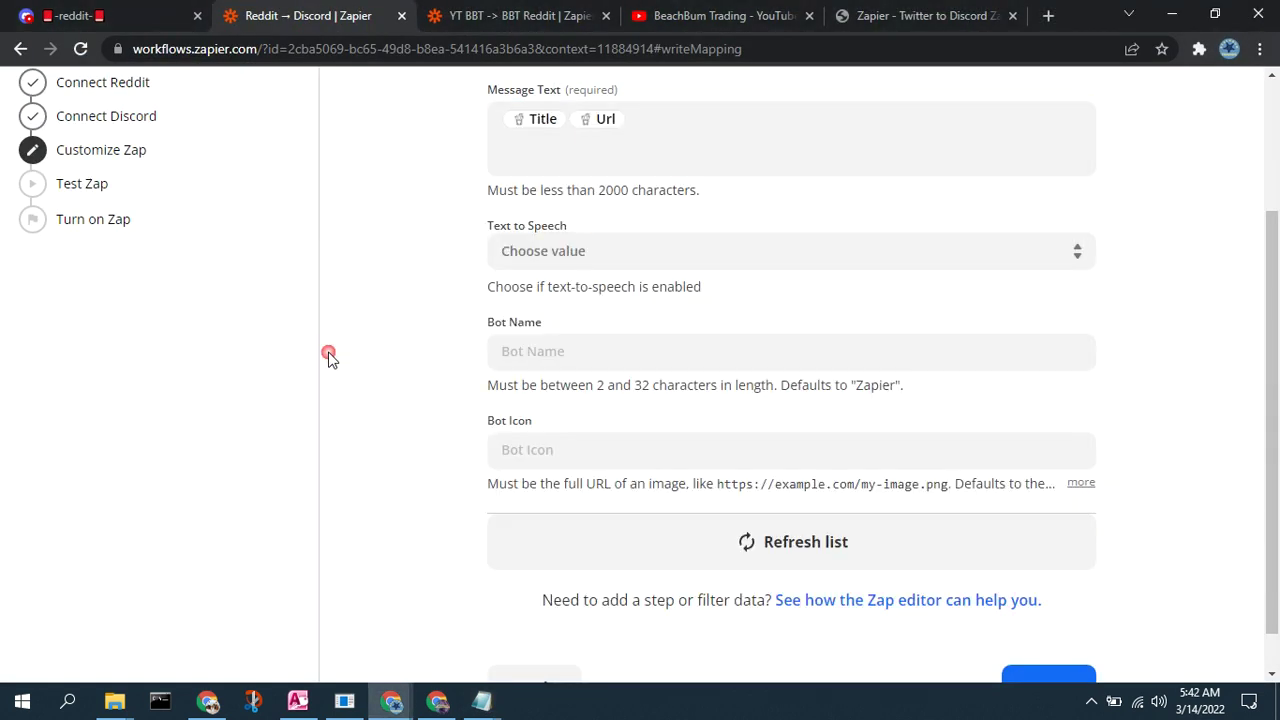
# Set the Discord message's Text to Speech to True and the Bot Name to 'Zapier Demo'.
pyautogui.click(676, 131)
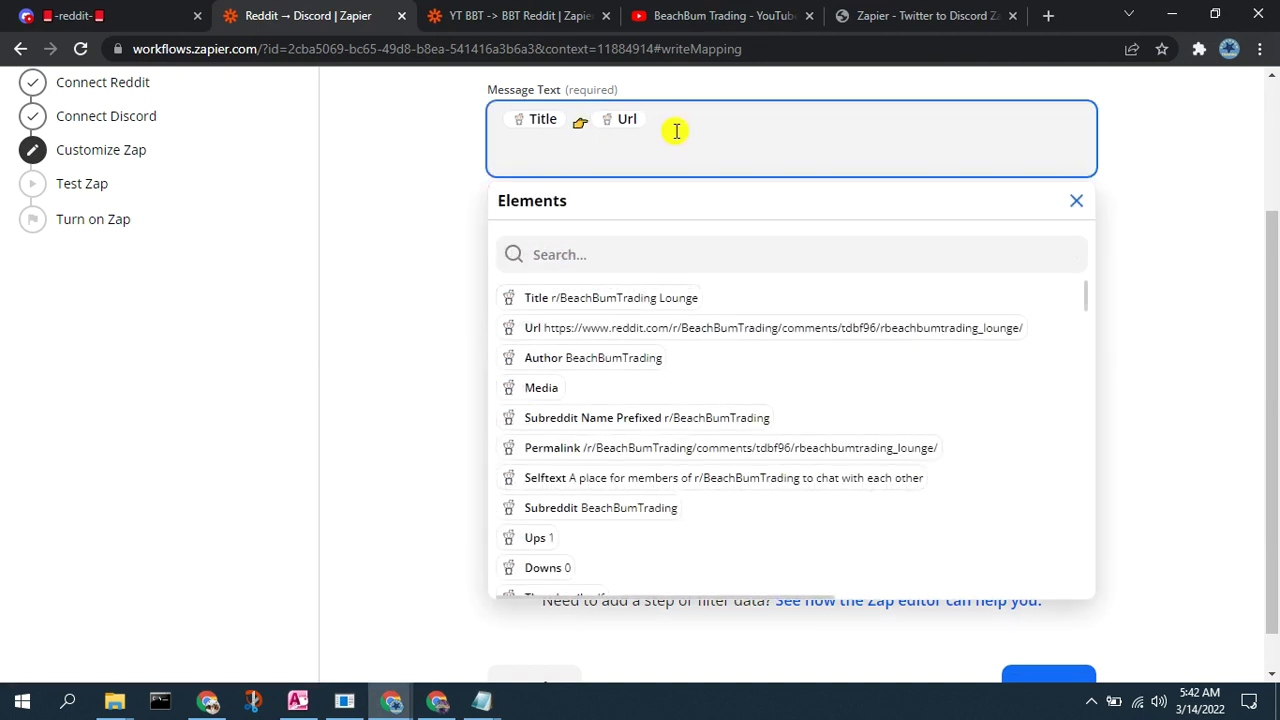
pyautogui.click(1076, 202)
pyautogui.click(643, 253)
pyautogui.click(541, 341)
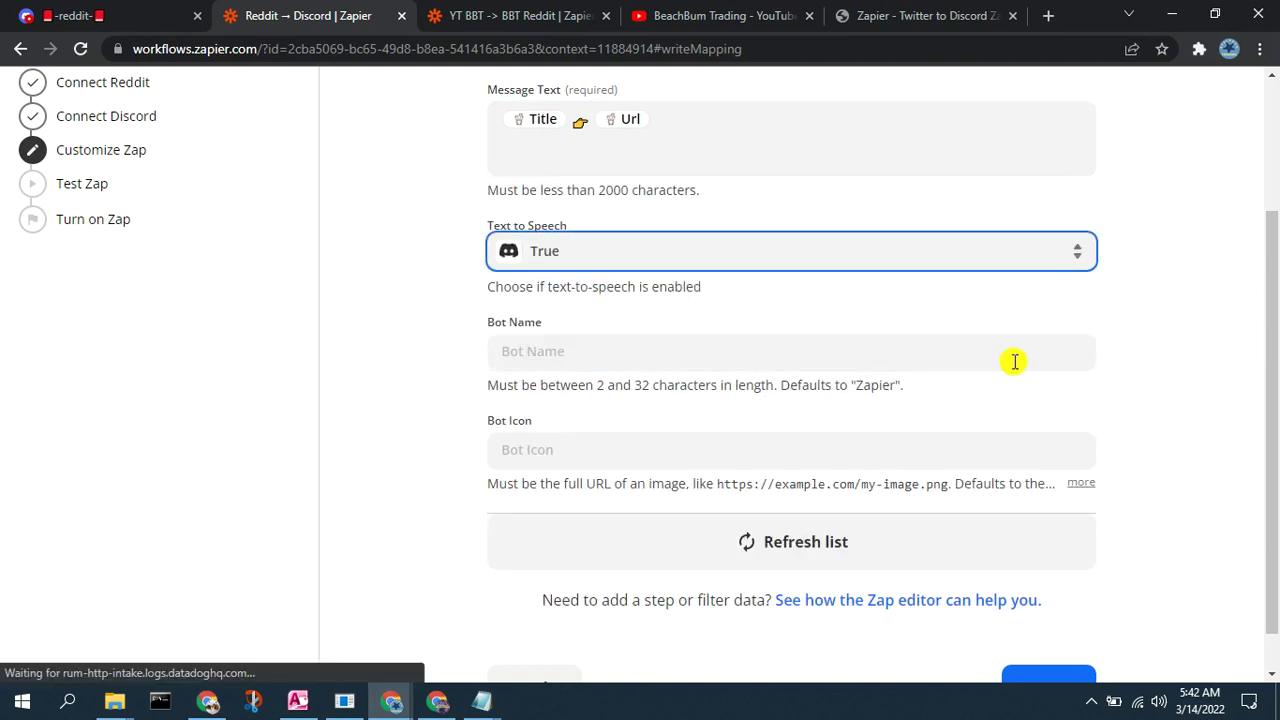
pyautogui.click(769, 362)
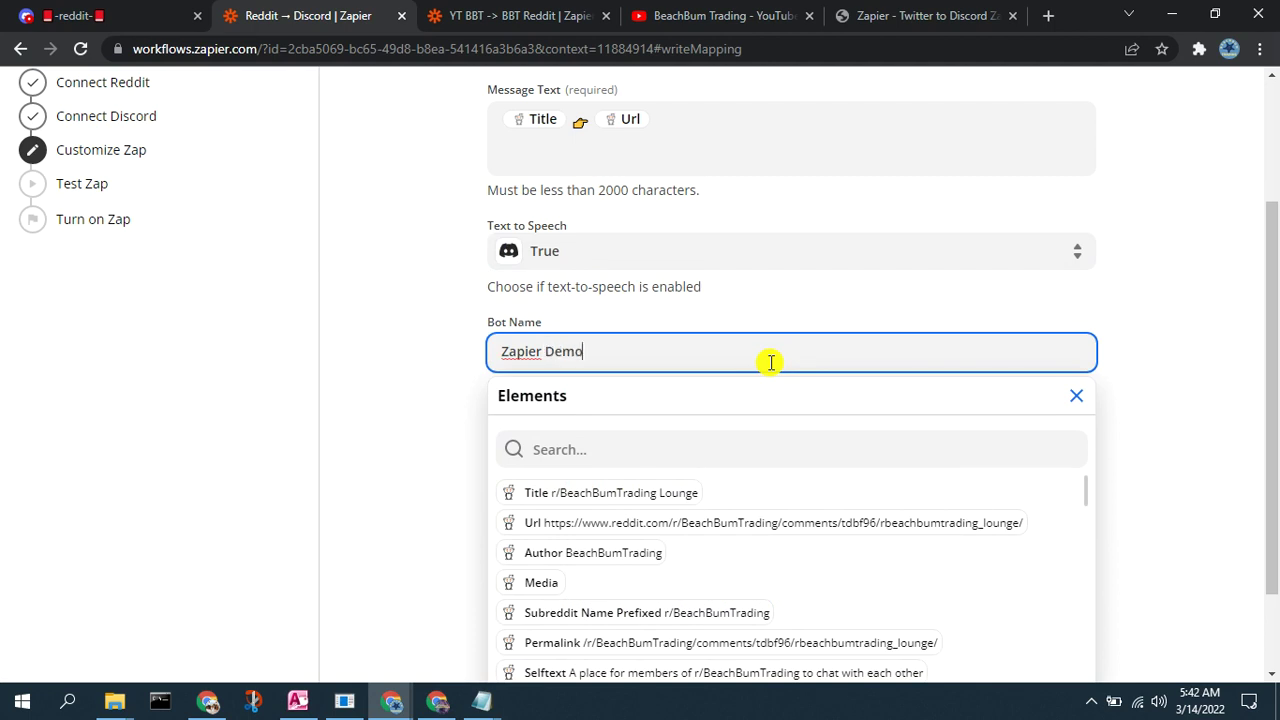
pyautogui.click(1076, 395)
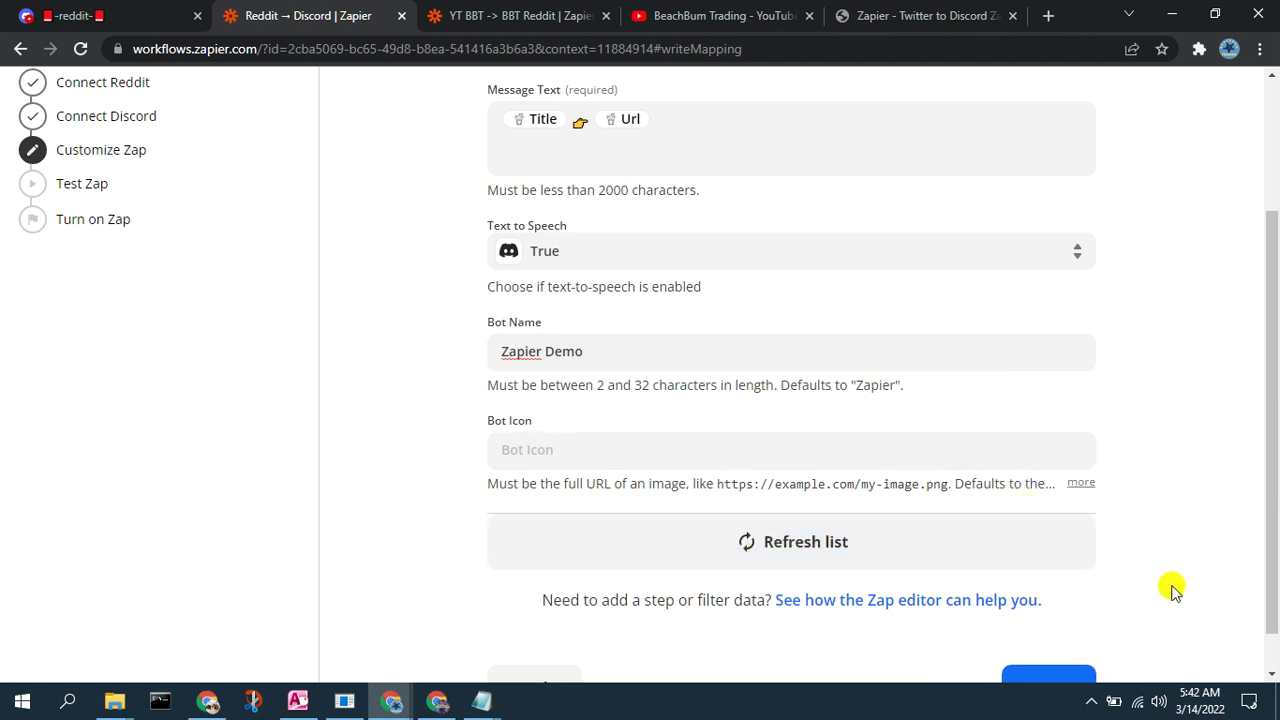
pyautogui.scroll(-1, 1182, 587)
# Send a test Channel Message to Discord and check it in the Discord reddit channel.
pyautogui.click(1056, 634)
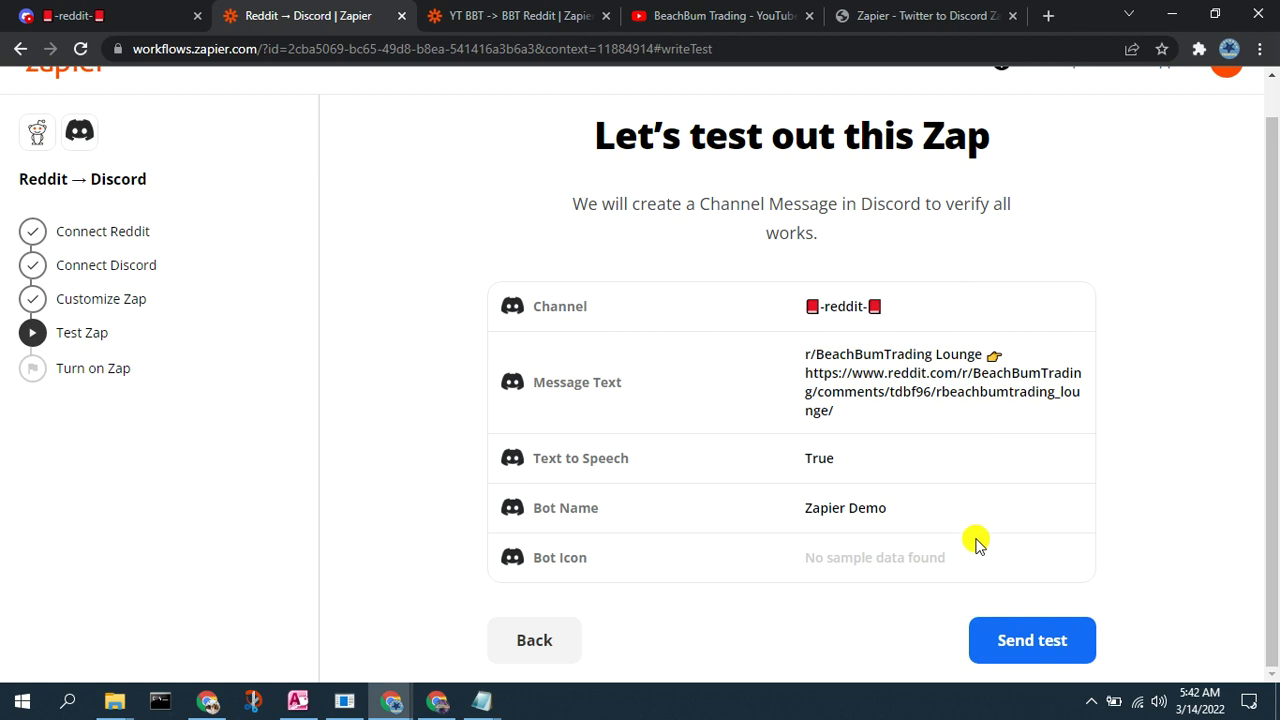
pyautogui.click(1034, 634)
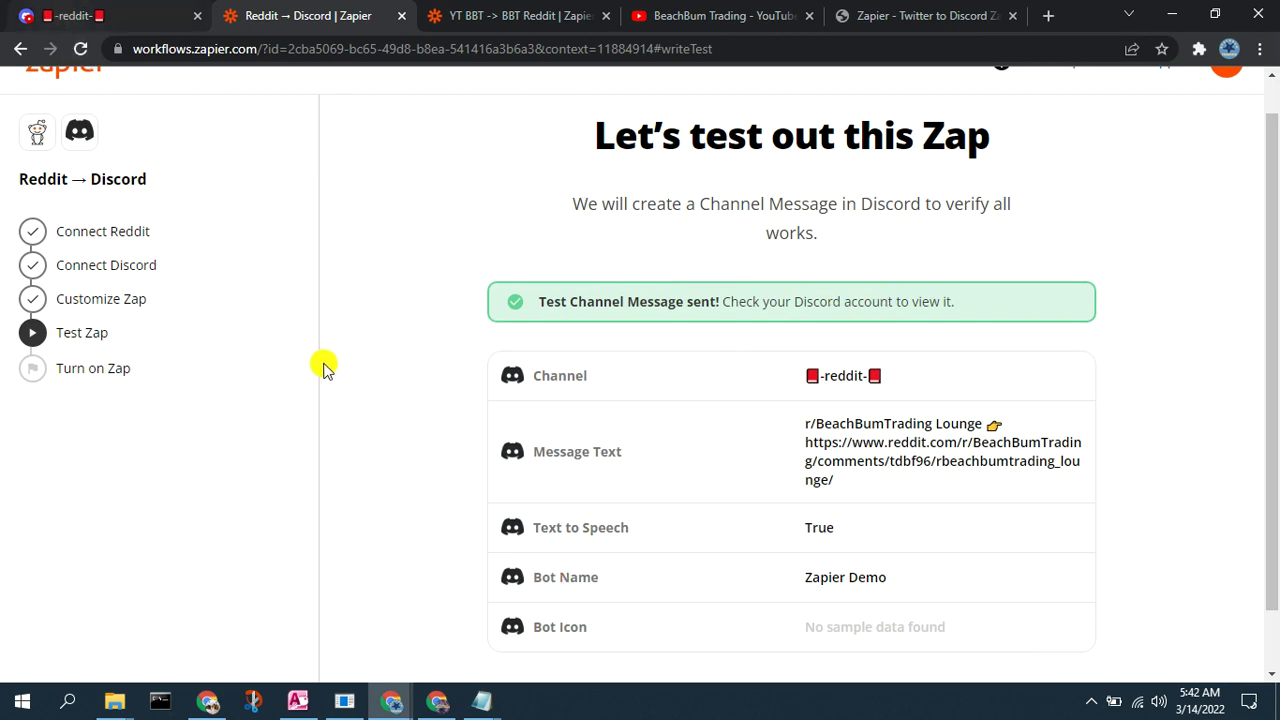
pyautogui.hotkey('ctrl', '1')
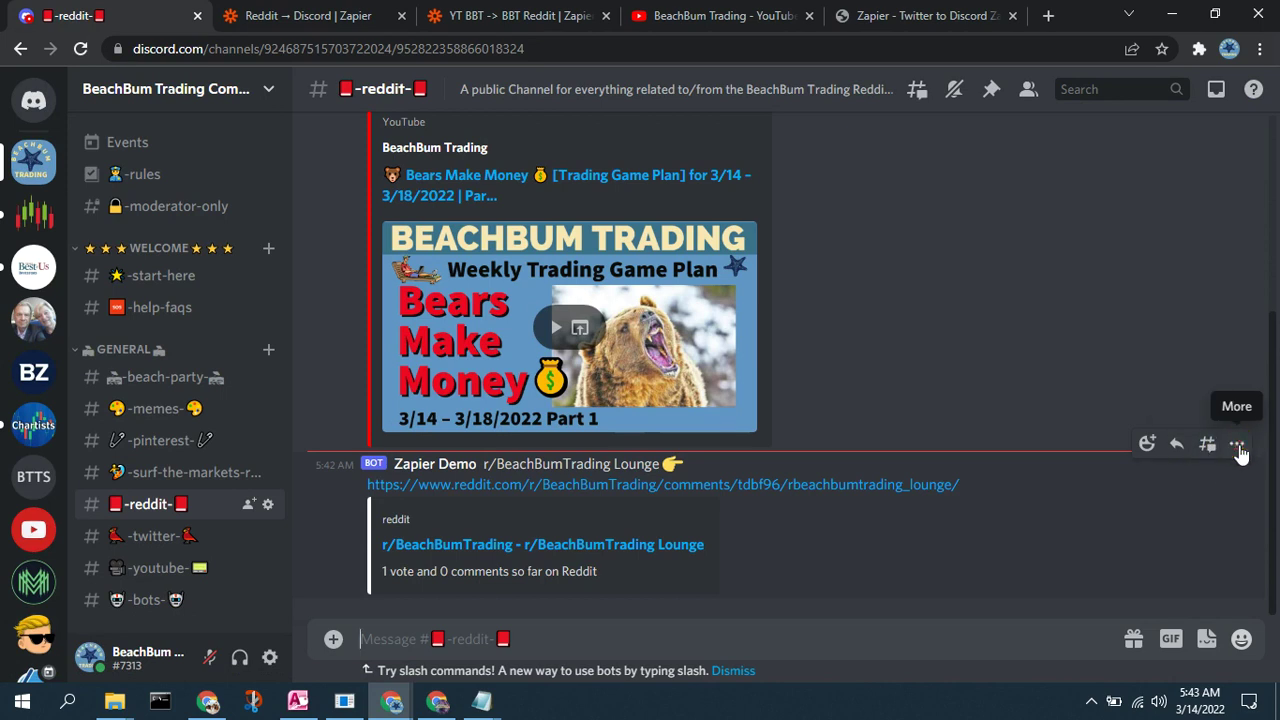
# Delete the Zapier Demo test post from the Discord reddit channel and return to Zapier.
pyautogui.click(1233, 454)
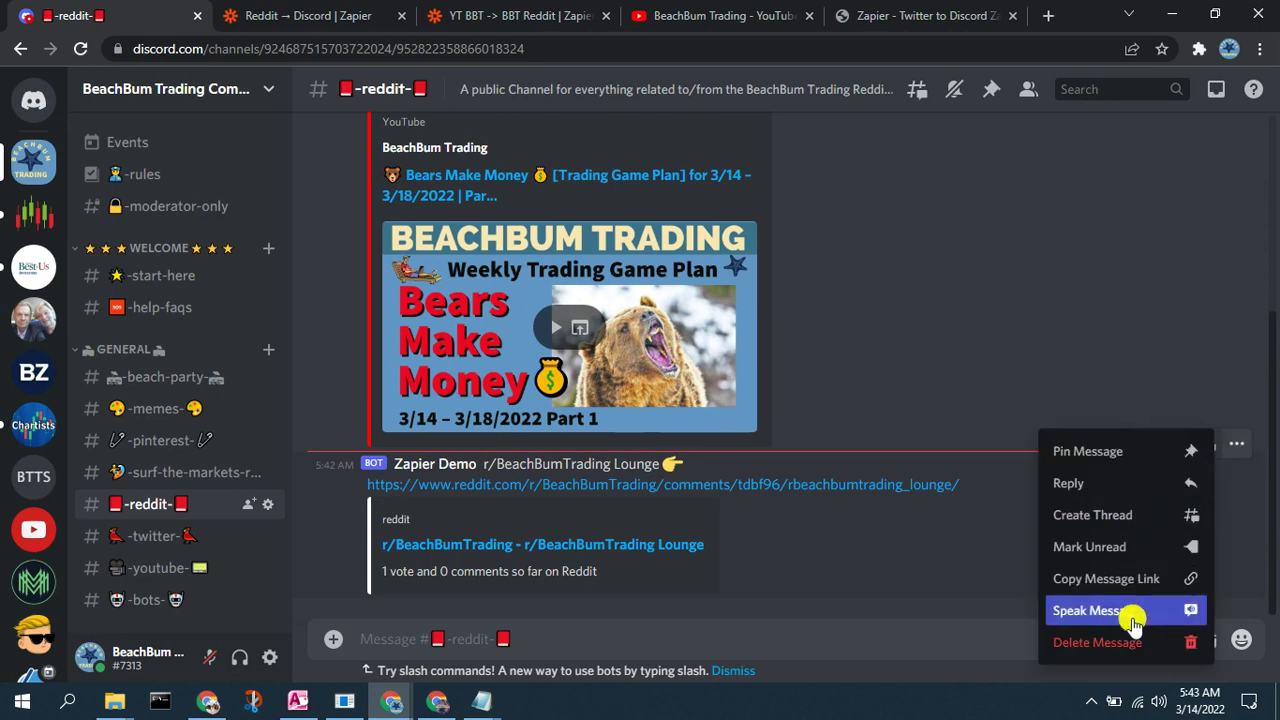
pyautogui.click(1129, 638)
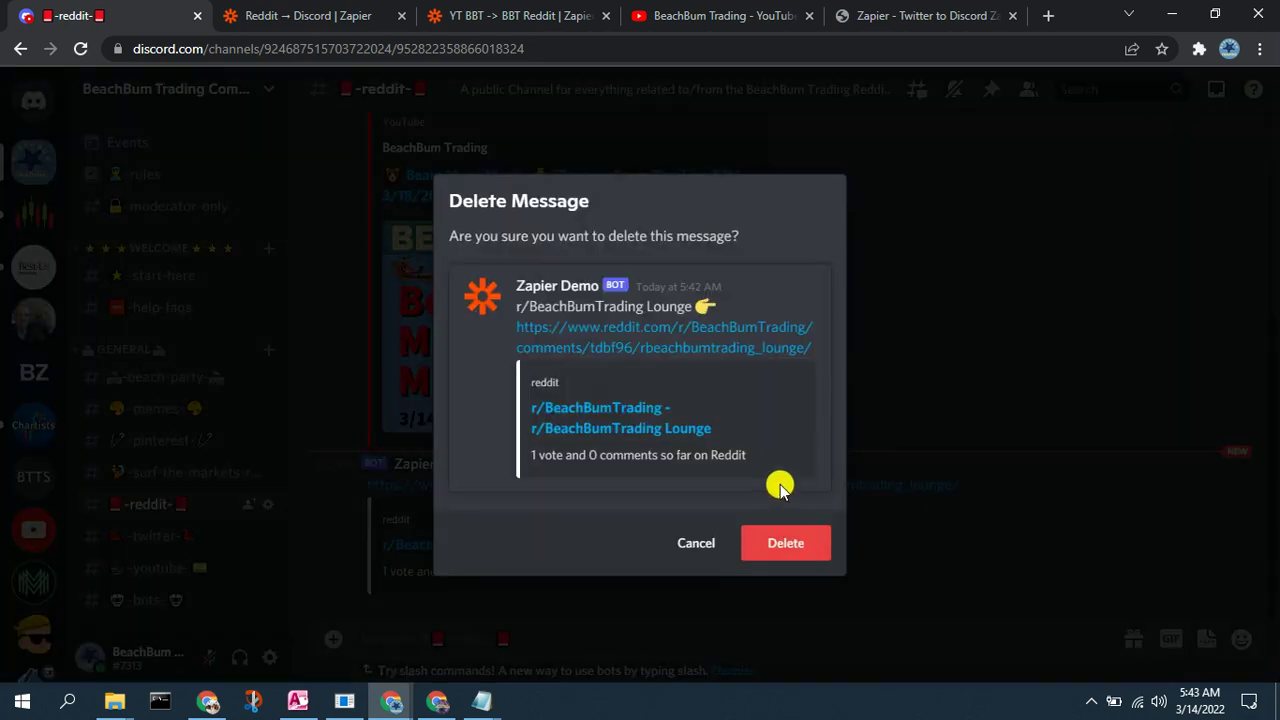
pyautogui.click(786, 543)
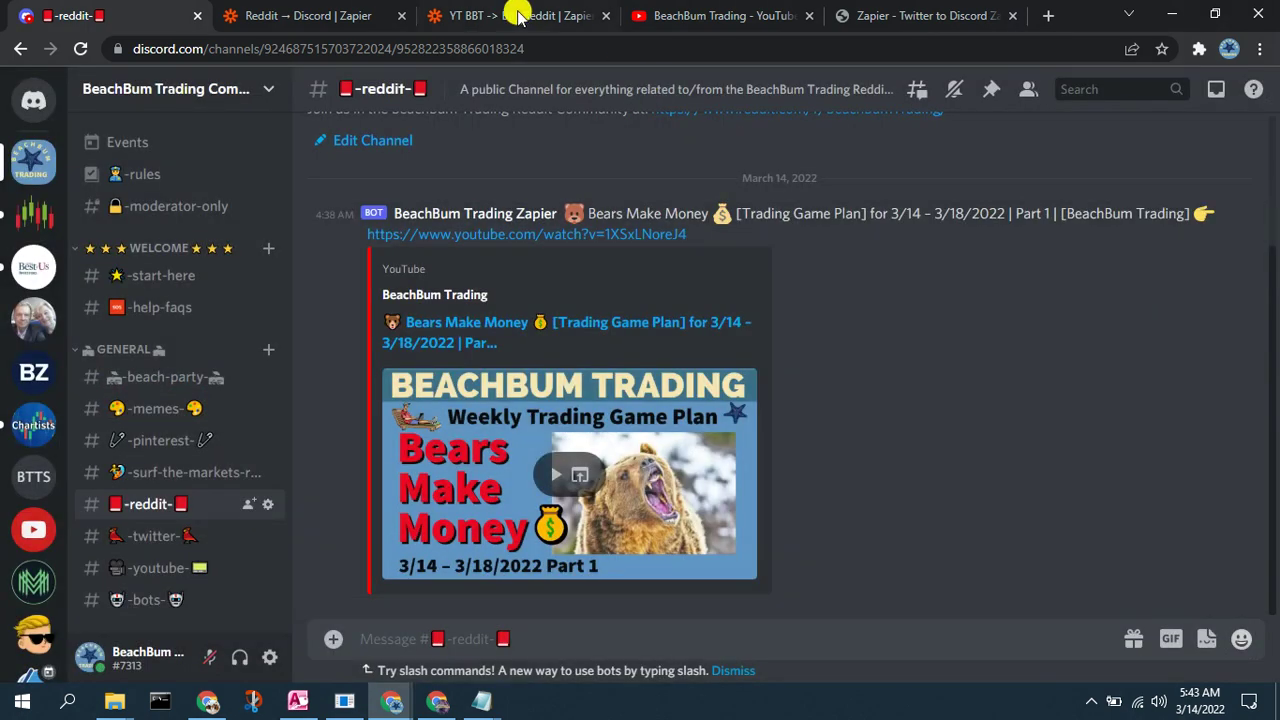
pyautogui.click(305, 18)
pyautogui.scroll(-1, 1087, 505)
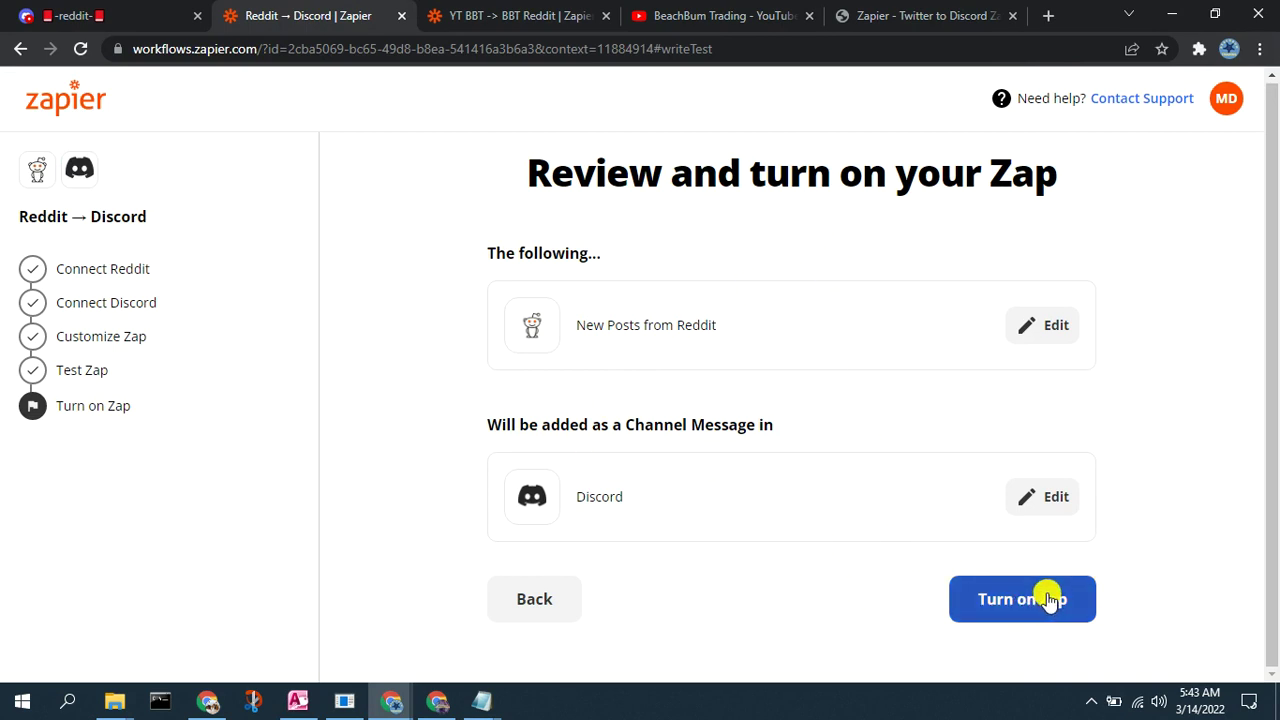
# Turn on the Reddit → Discord zap from the review page.
pyautogui.click(1050, 600)
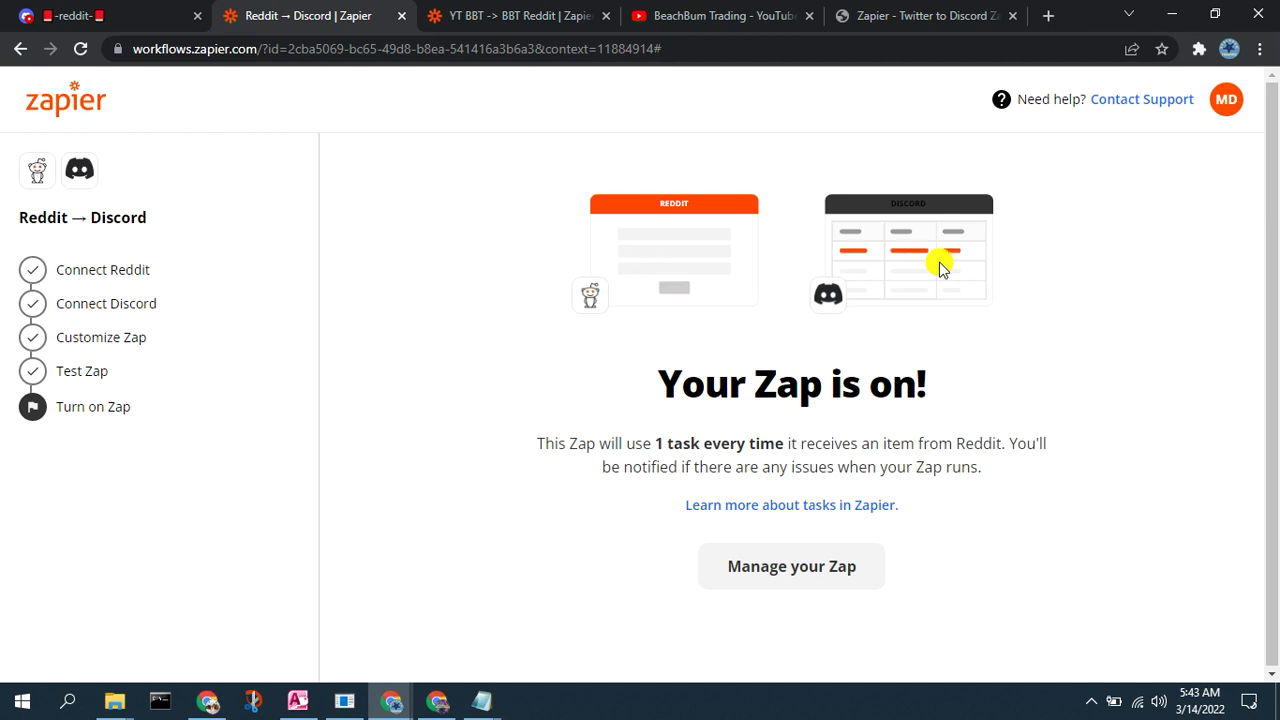
pyautogui.click(806, 566)
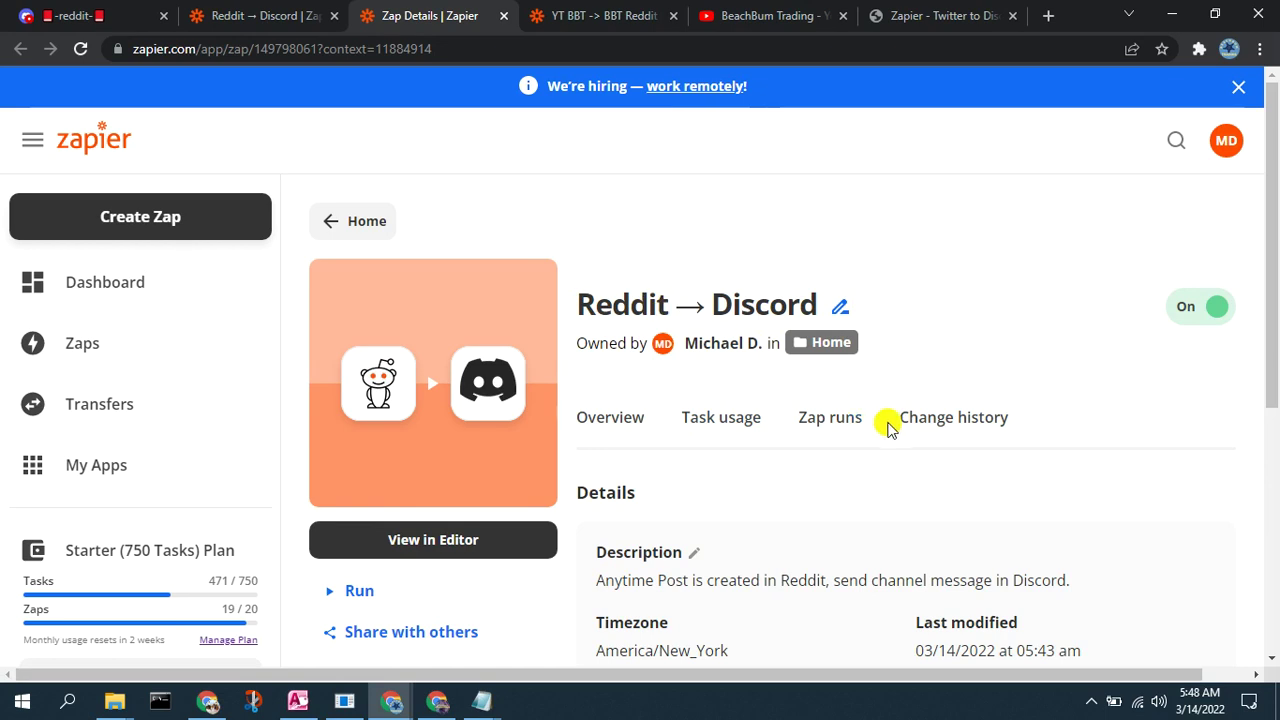
# Scroll through the Zap details showing the Reddit BeachBumTrading and Discord server connections.
pyautogui.scroll(-3, 909, 463)
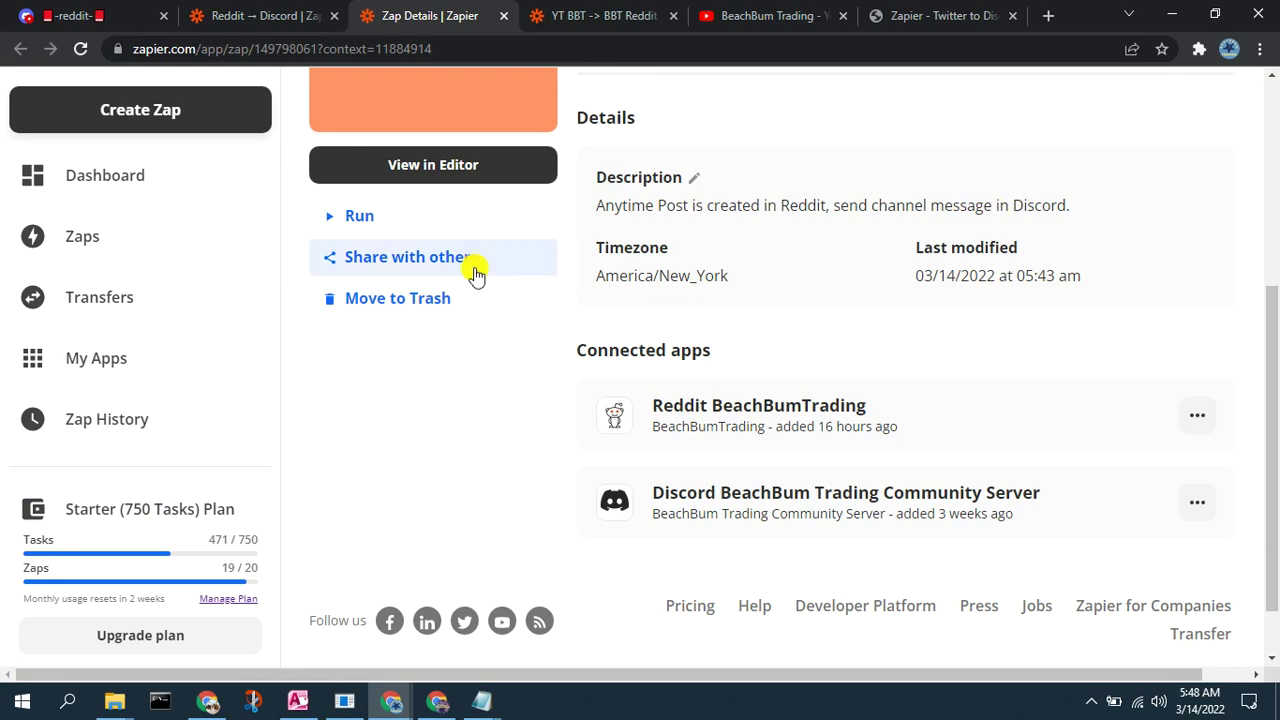
# Move on to the Virtual Consulting YouTube channel's About page.
pyautogui.scroll(4, 930, 208)
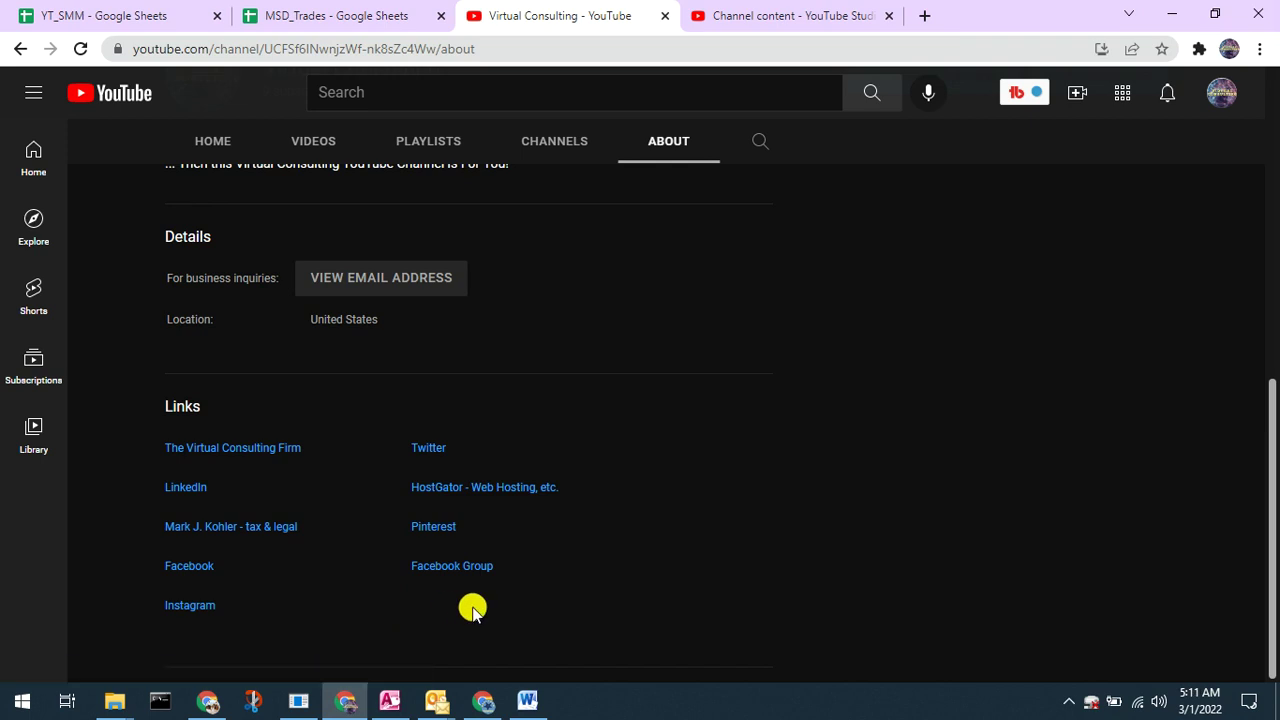
# Open the video 'How To Get Started as a Virtual Consultant' in a new tab.
pyautogui.scroll(8, 472, 610)
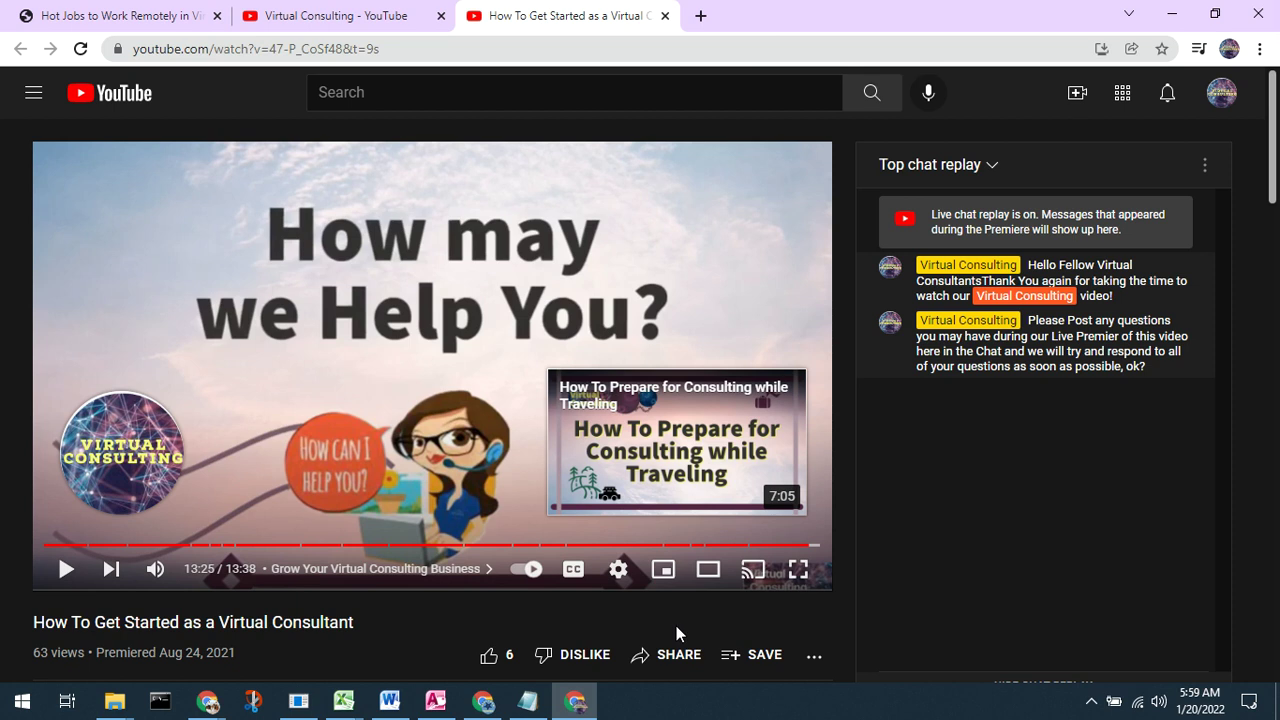
pyautogui.moveTo(128, 462)
pyautogui.scroll(-5, 384, 616)
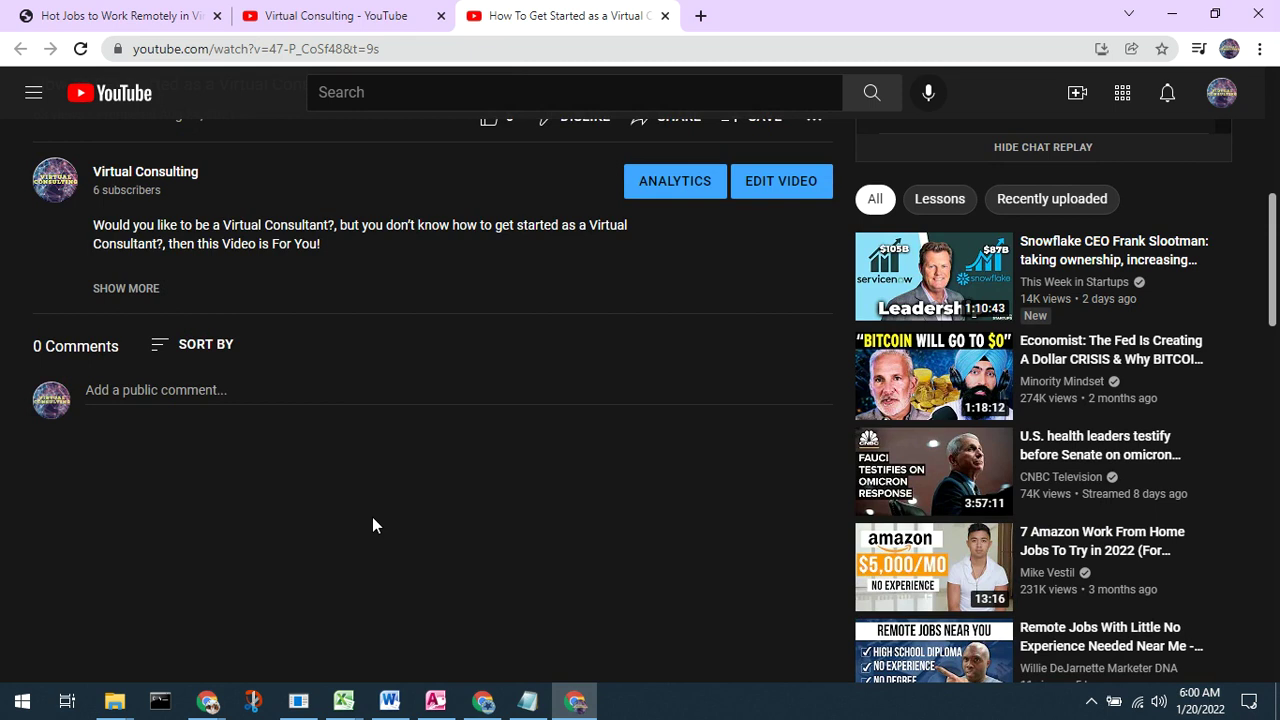
pyautogui.scroll(5, 372, 520)
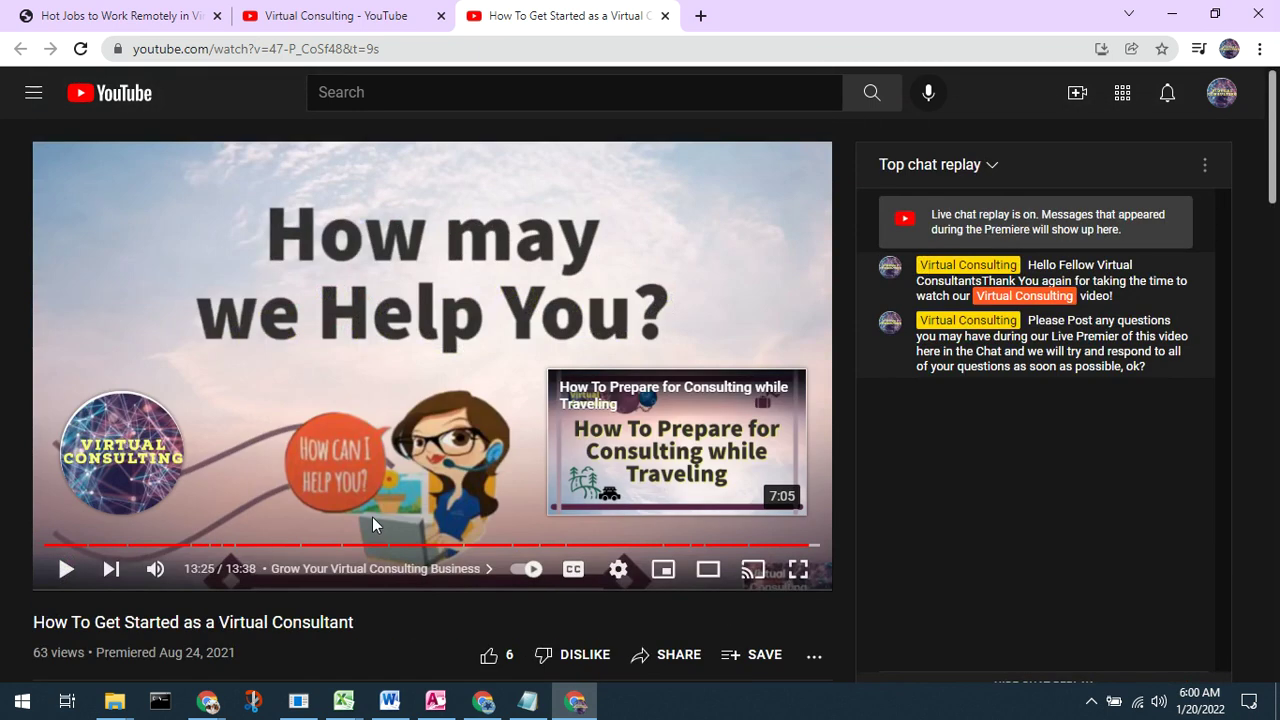